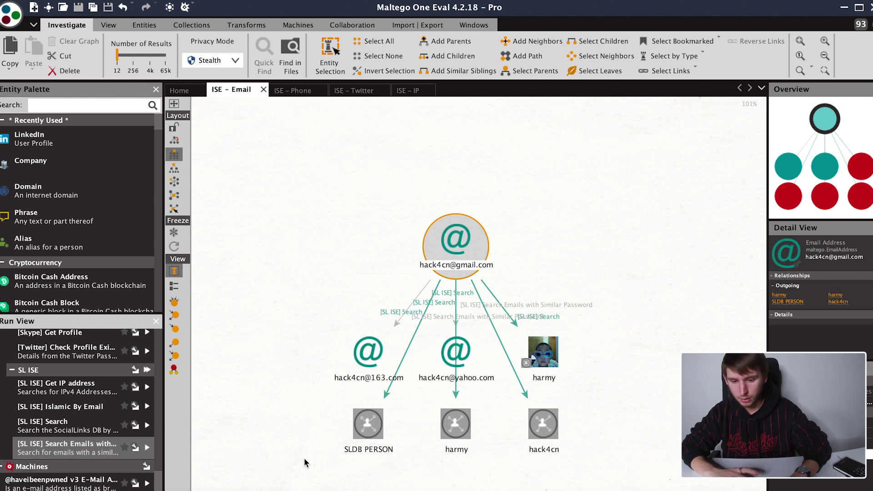
- Select all person entities of the Person subtype in the email graph and run [SL ISE] Extract Entities on them
{"action": "left_click", "coordinate": [702, 53]}
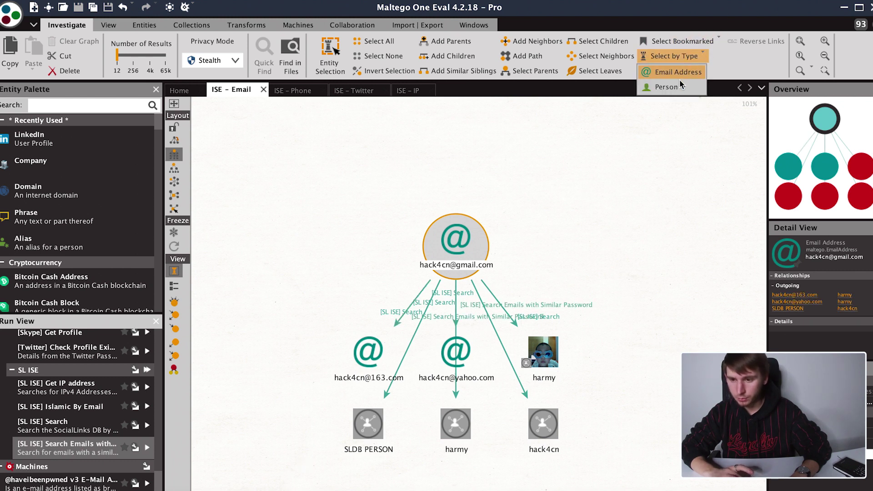
{"action": "mouse_move", "coordinate": [672, 86]}
{"action": "left_click", "coordinate": [727, 87]}
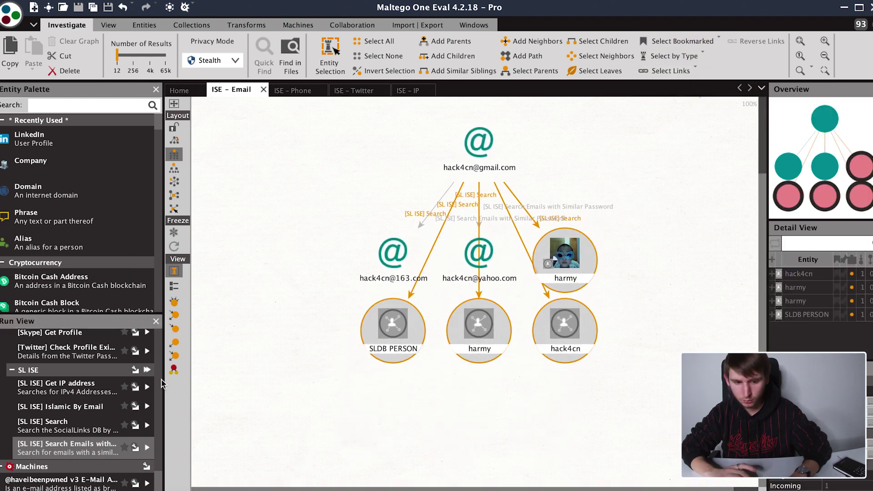
{"action": "scroll", "coordinate": [58, 427], "scroll_direction": "down", "scroll_amount": 10}
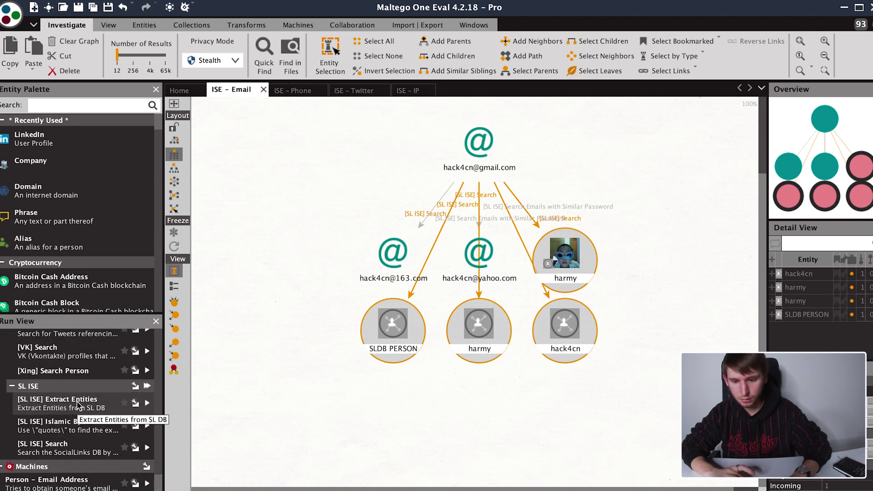
{"action": "left_click", "coordinate": [79, 403]}
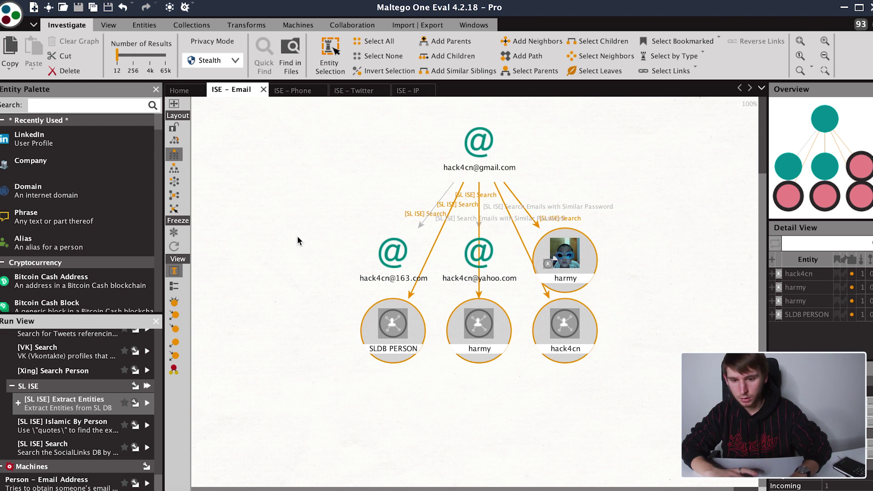
- Select the two similar-password email addresses and run [Foursquare] Search Users and [Github] Search by Email on them
{"action": "left_click_drag", "start_coordinate": [331, 209], "coordinate": [492, 267]}
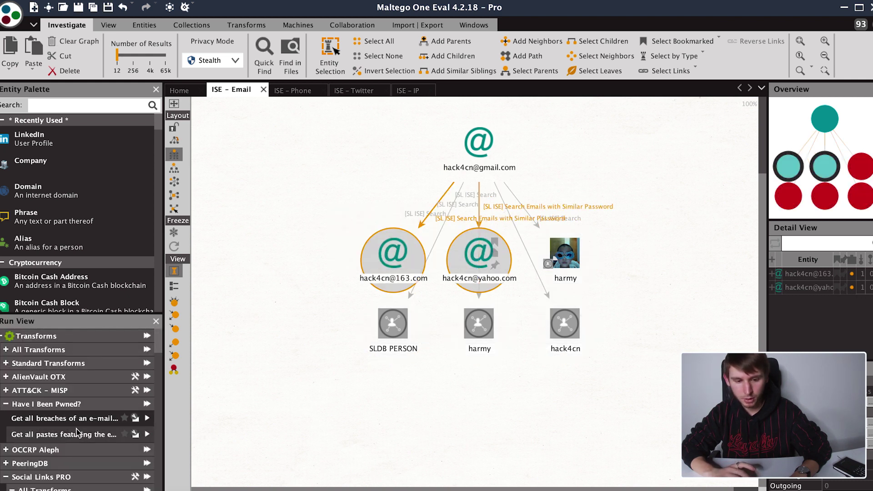
{"action": "scroll", "coordinate": [76, 429], "scroll_direction": "down", "scroll_amount": 10}
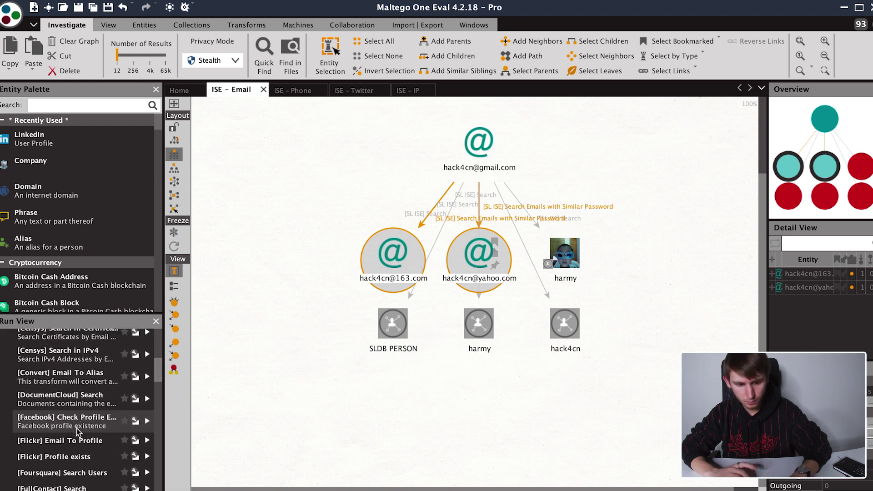
{"action": "scroll", "coordinate": [76, 428], "scroll_direction": "down", "scroll_amount": 3}
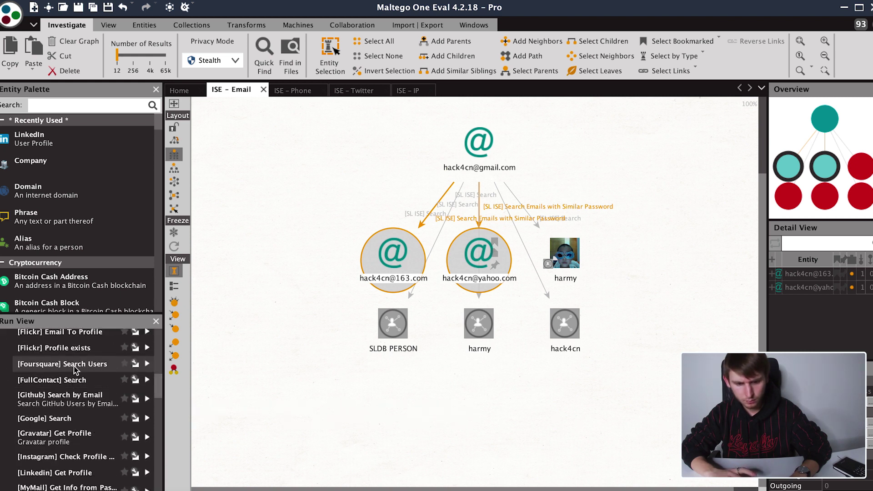
{"action": "left_click", "coordinate": [74, 366]}
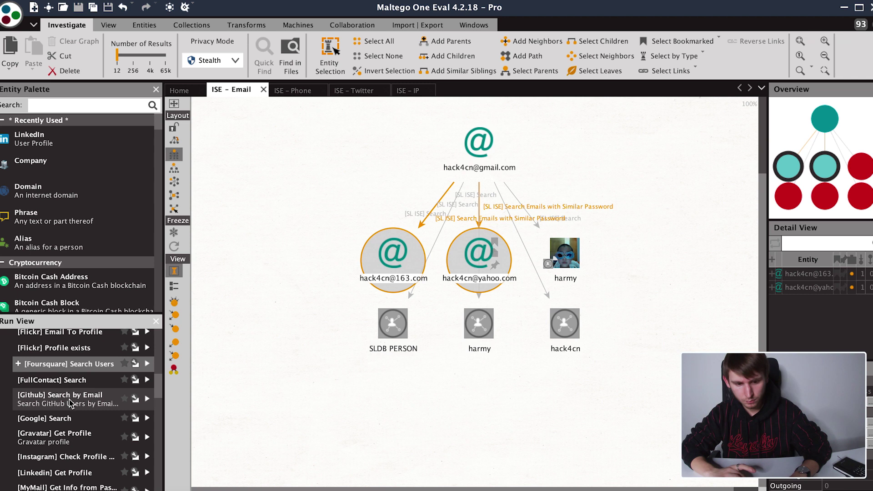
{"action": "scroll", "coordinate": [71, 402], "scroll_direction": "down", "scroll_amount": 1}
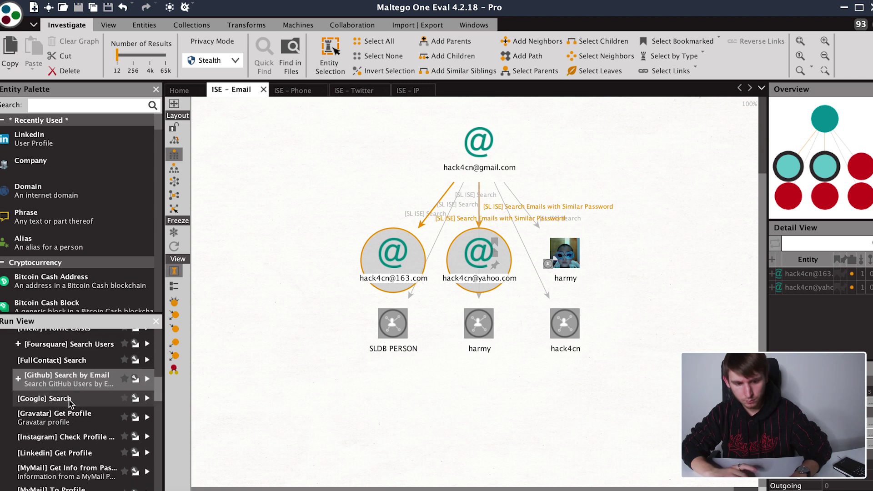
{"action": "scroll", "coordinate": [70, 403], "scroll_direction": "down", "scroll_amount": 2}
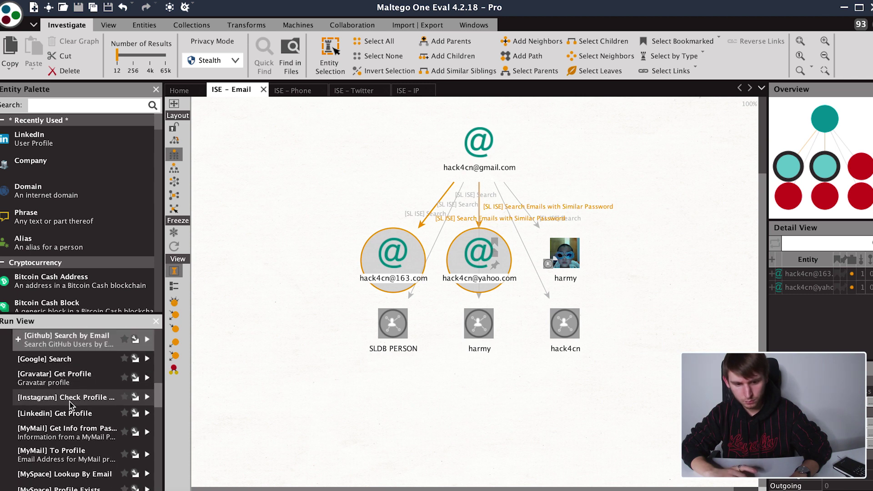
- Select all three email addresses, including the root one, and run the Foursquare user search and GitHub email search on them
{"action": "left_click", "coordinate": [469, 146]}
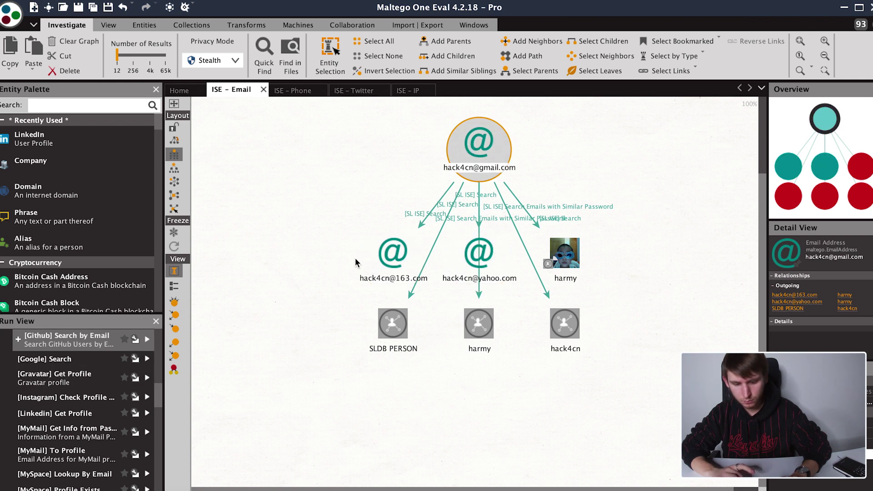
{"action": "left_click", "coordinate": [384, 257]}
{"action": "left_click", "coordinate": [467, 257], "text": "ctrl"}
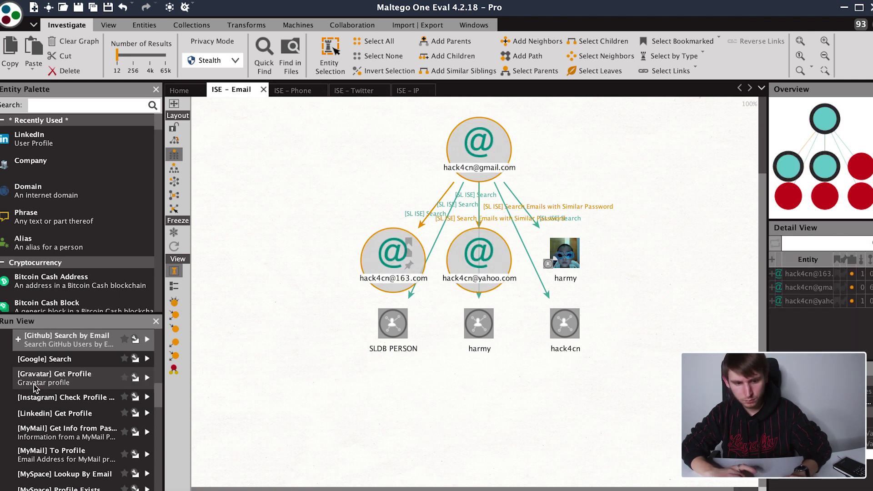
{"action": "scroll", "coordinate": [71, 393], "scroll_direction": "up", "scroll_amount": 3}
{"action": "scroll", "coordinate": [71, 393], "scroll_direction": "up", "scroll_amount": 1}
{"action": "left_click", "coordinate": [74, 416]}
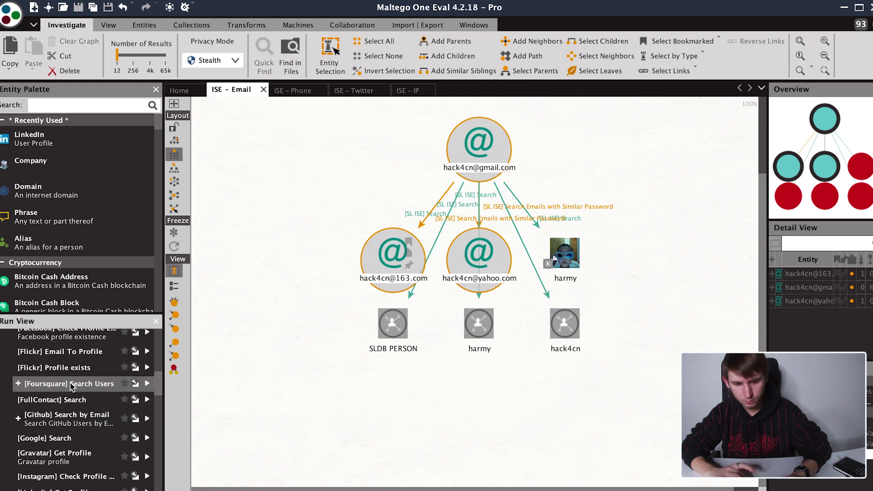
- Run the Instagram profile check, [Skype] Get Profile, [SL ISE] Get LinkedIn Profile and [Weibo] Profile Exists on the three email addresses
{"action": "scroll", "coordinate": [74, 417], "scroll_direction": "down", "scroll_amount": 5}
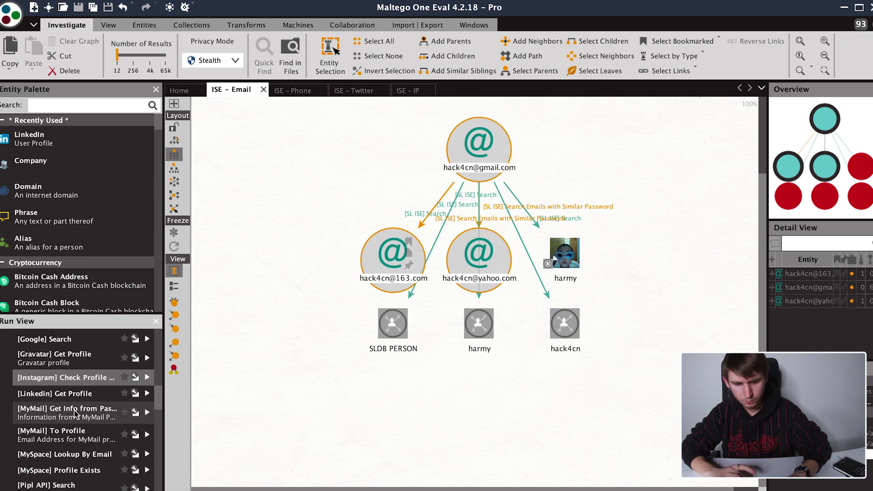
{"action": "scroll", "coordinate": [73, 434], "scroll_direction": "down", "scroll_amount": 5}
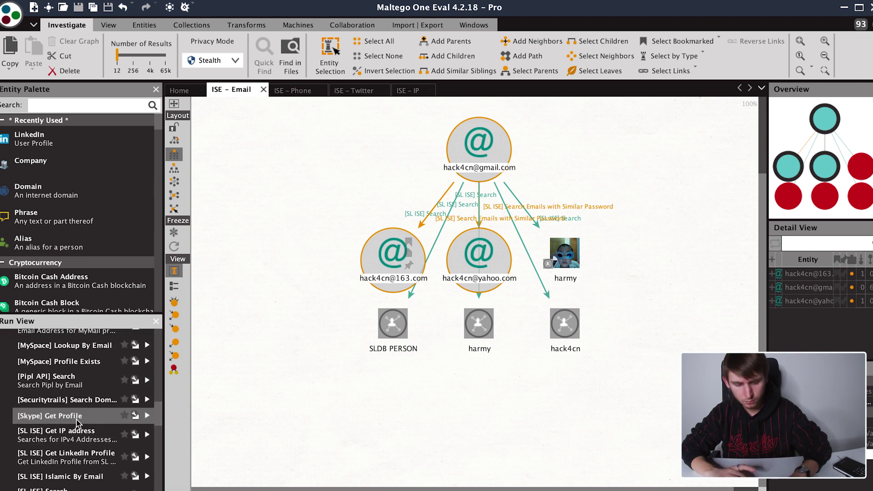
{"action": "scroll", "coordinate": [77, 422], "scroll_direction": "down", "scroll_amount": 3}
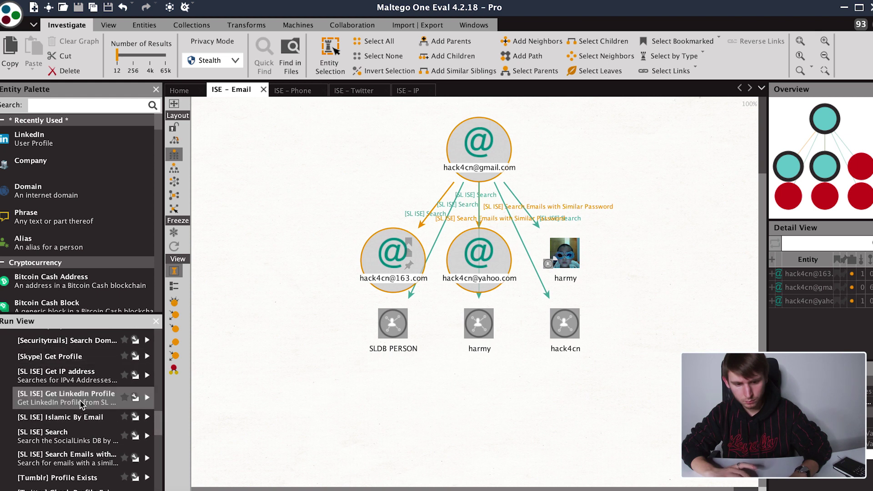
{"action": "scroll", "coordinate": [81, 404], "scroll_direction": "down", "scroll_amount": 5}
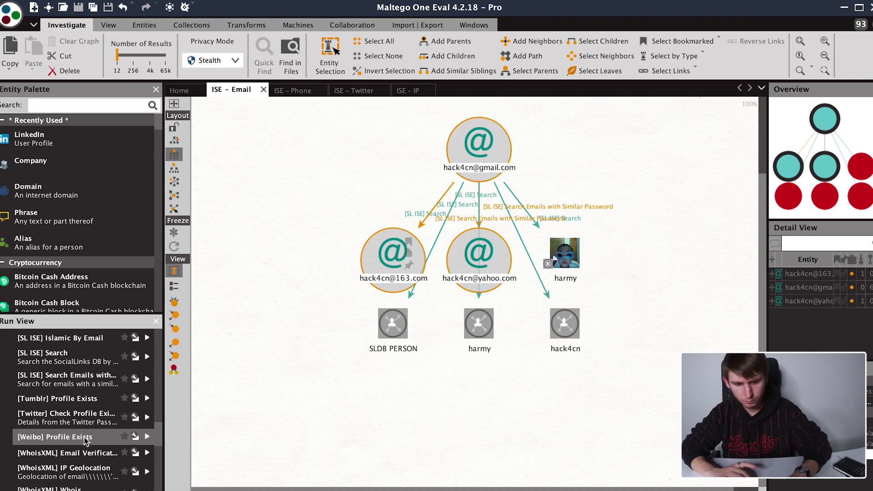
{"action": "scroll", "coordinate": [83, 440], "scroll_direction": "down", "scroll_amount": 3}
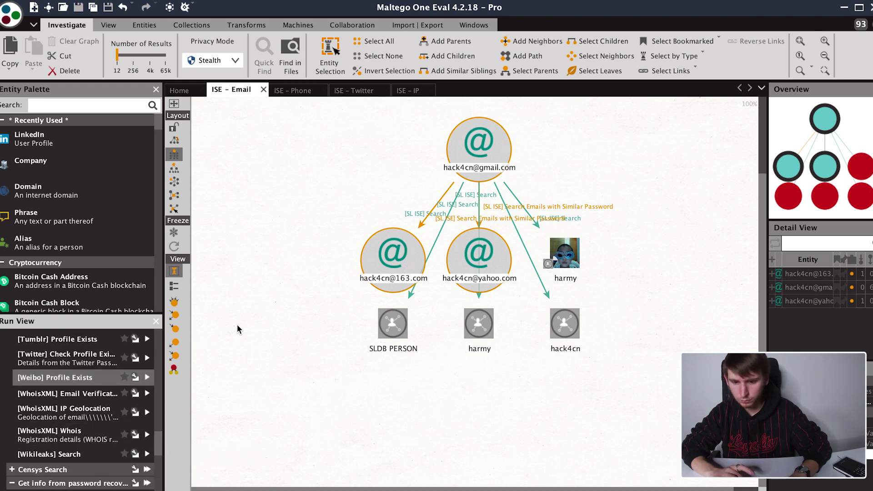
{"action": "left_click", "coordinate": [269, 314]}
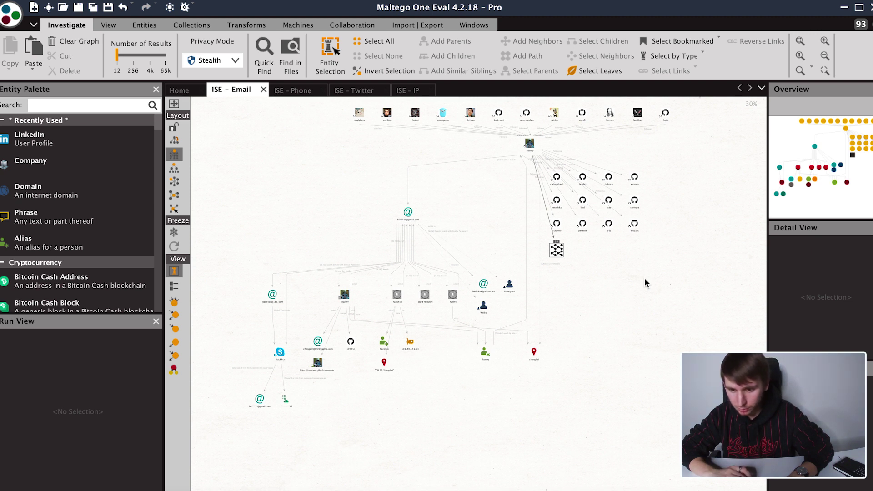
- Examine the profiles, aliases, IP address and locations linked to the root email address in the expanded graph
{"action": "left_click", "coordinate": [824, 41]}
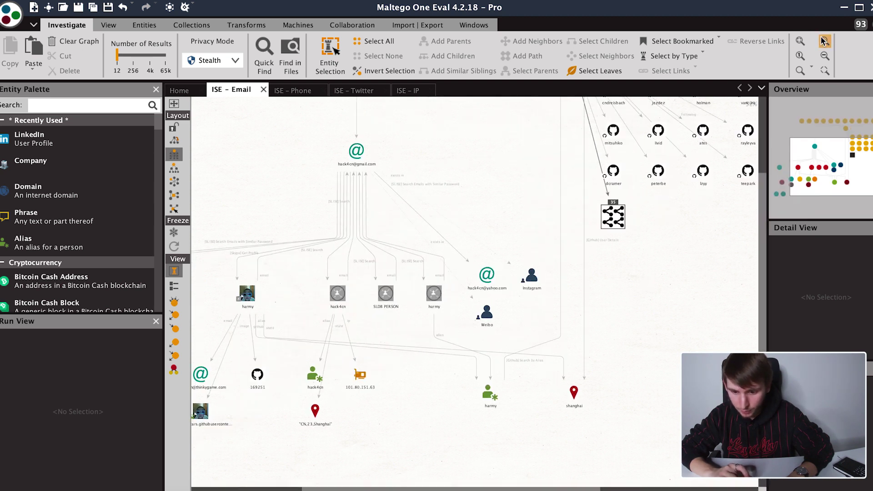
{"action": "left_click", "coordinate": [860, 173]}
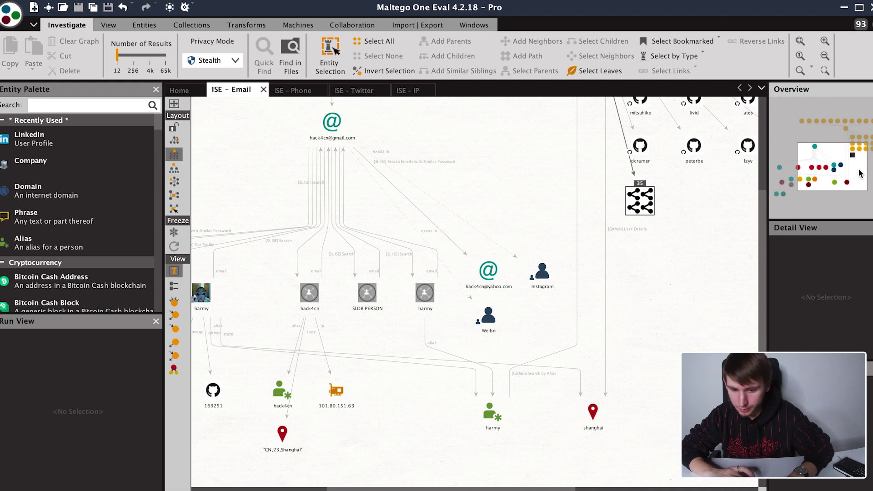
{"action": "left_click_drag", "start_coordinate": [859, 173], "coordinate": [856, 180]}
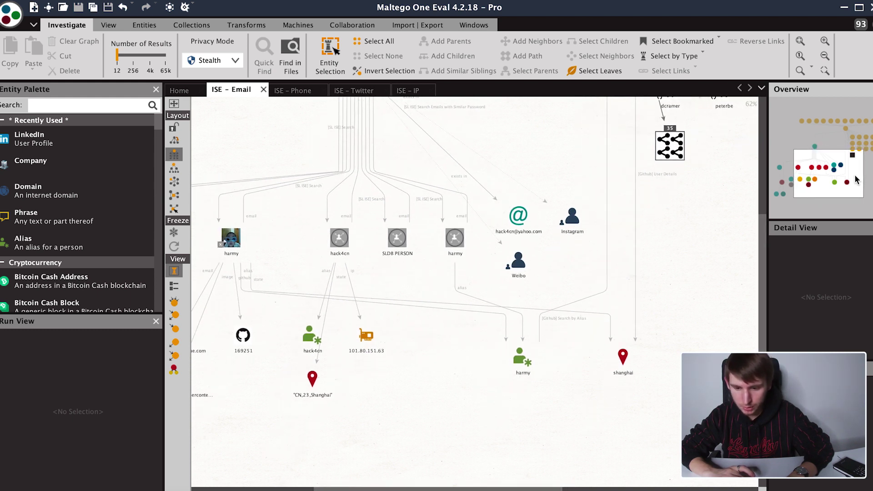
{"action": "left_click_drag", "start_coordinate": [856, 180], "coordinate": [841, 168]}
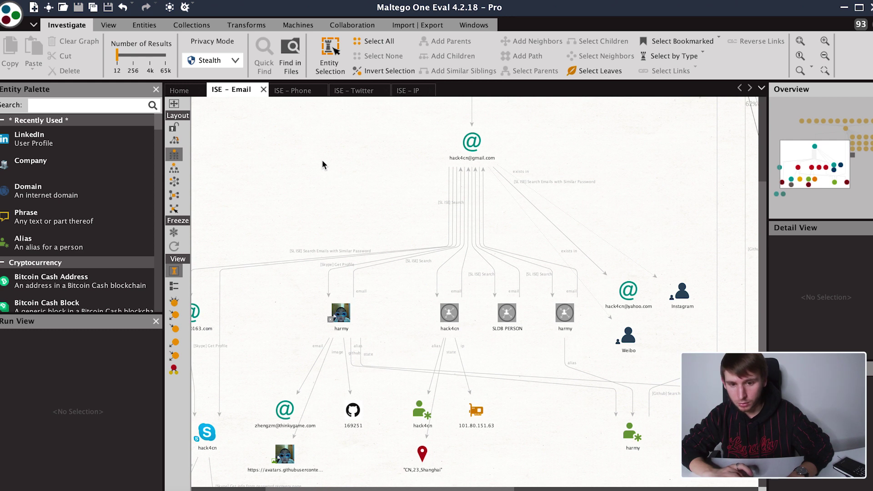
- In the ISE - Phone graph, select all four phone numbers and run [SL ISE] Search on them
{"action": "left_click", "coordinate": [298, 90]}
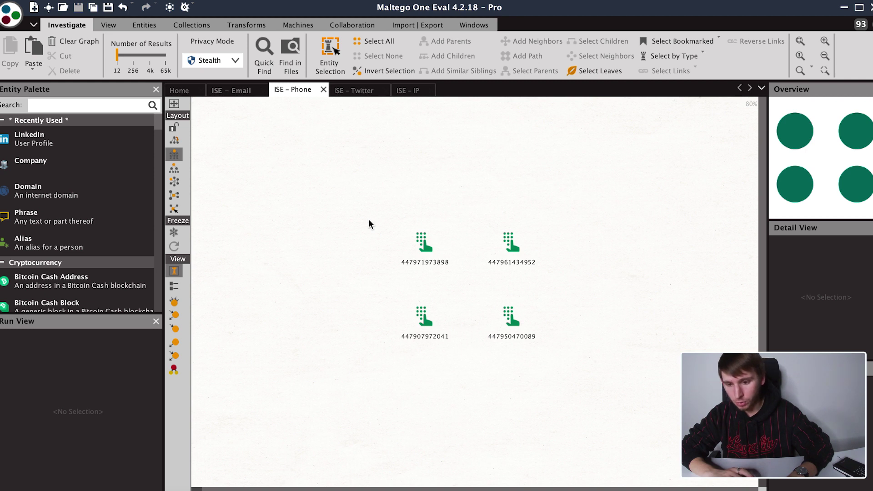
{"action": "left_click_drag", "start_coordinate": [370, 220], "coordinate": [550, 352]}
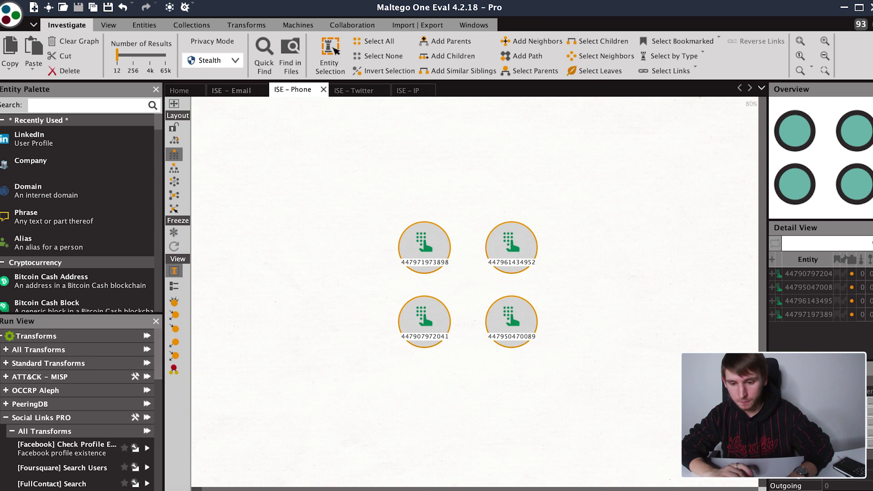
{"action": "scroll", "coordinate": [103, 417], "scroll_direction": "down", "scroll_amount": 5}
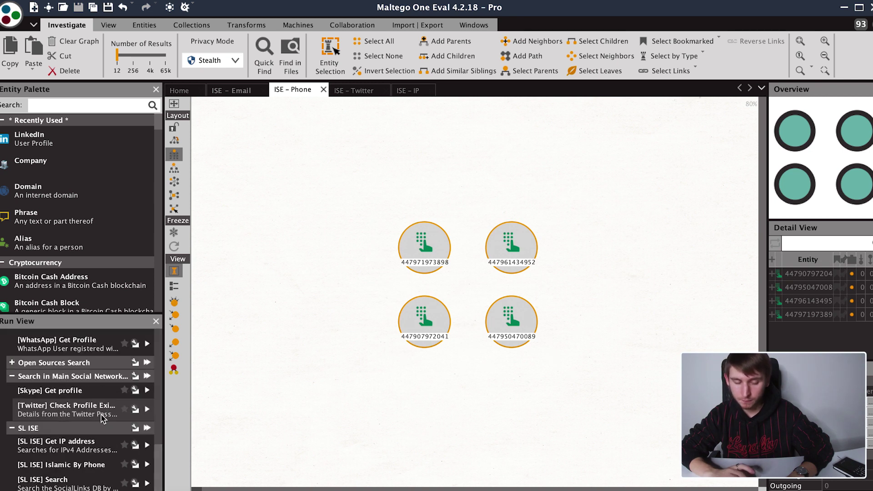
{"action": "left_click", "coordinate": [71, 482]}
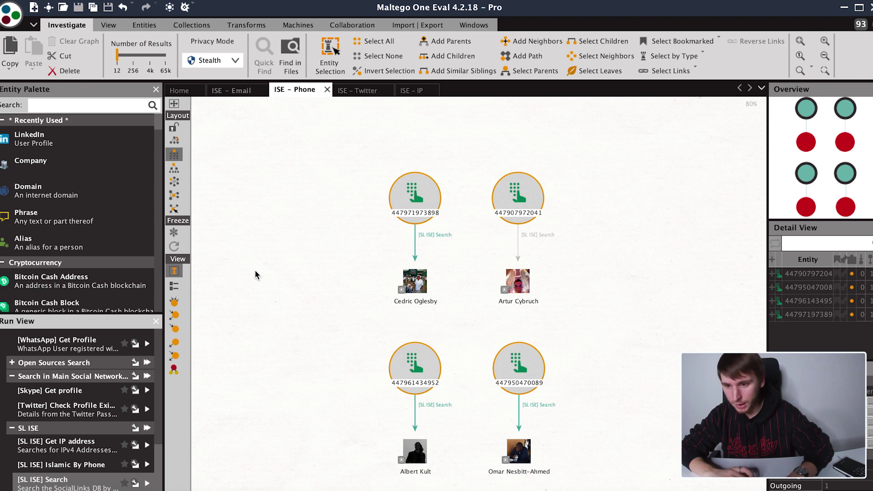
- Select every person entity found from the phone numbers and run [SL ISE] Extract Entities on them
{"action": "left_click", "coordinate": [674, 56]}
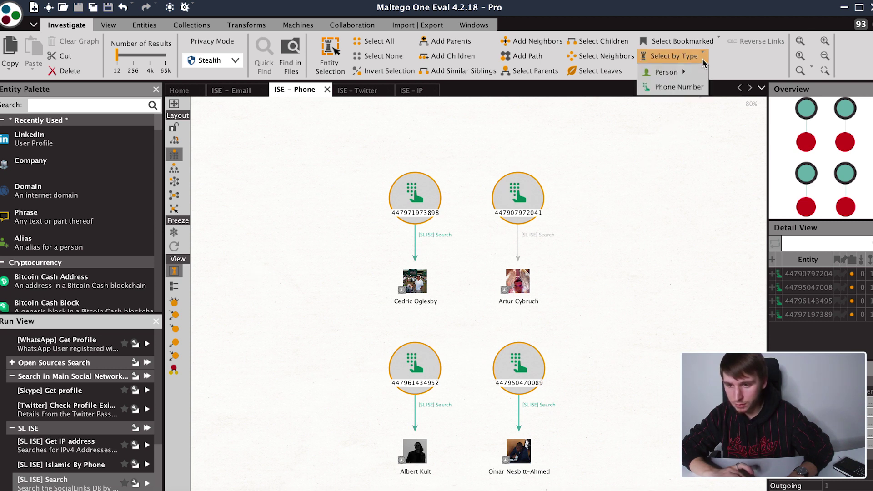
{"action": "mouse_move", "coordinate": [692, 78]}
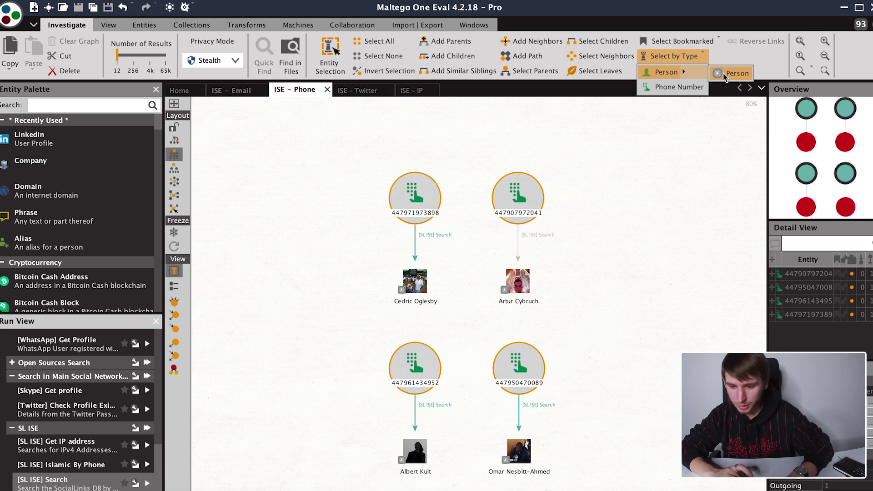
{"action": "left_click", "coordinate": [723, 73]}
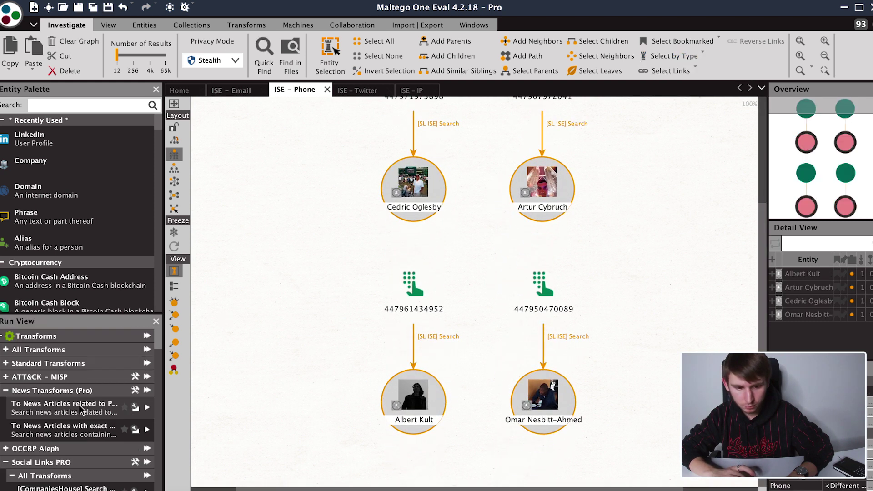
{"action": "scroll", "coordinate": [61, 452], "scroll_direction": "down", "scroll_amount": 10}
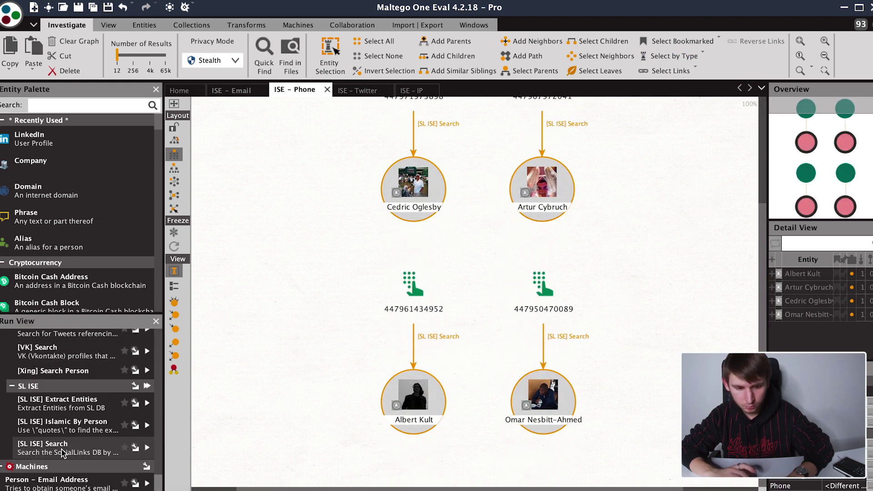
{"action": "left_click", "coordinate": [75, 409]}
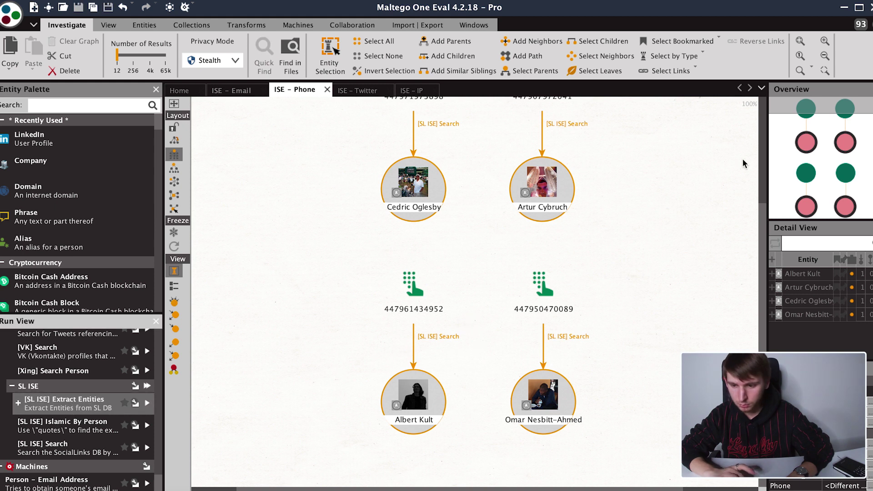
- Select the London, United Kingdom location in the phone graph to inspect its links to the people
{"action": "left_click", "coordinate": [824, 55]}
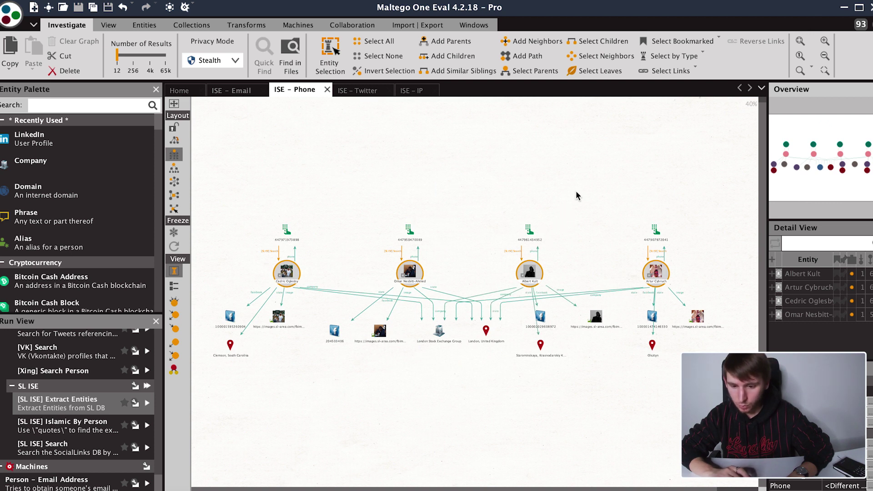
{"action": "left_click", "coordinate": [486, 331]}
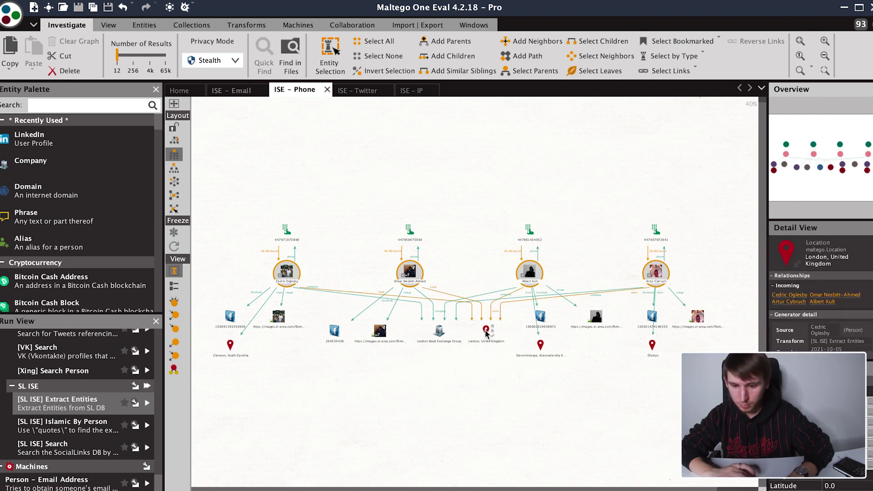
{"action": "left_click", "coordinate": [486, 332]}
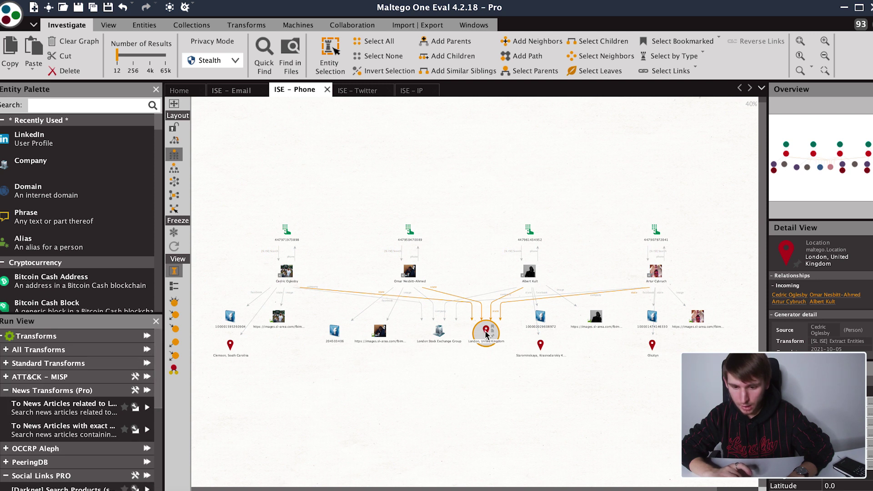
- Inspect the London Stock Exchange Group company's links and run [Facebook] Get Entity on all Facebook ID entities in the phone graph
{"action": "left_click", "coordinate": [439, 331]}
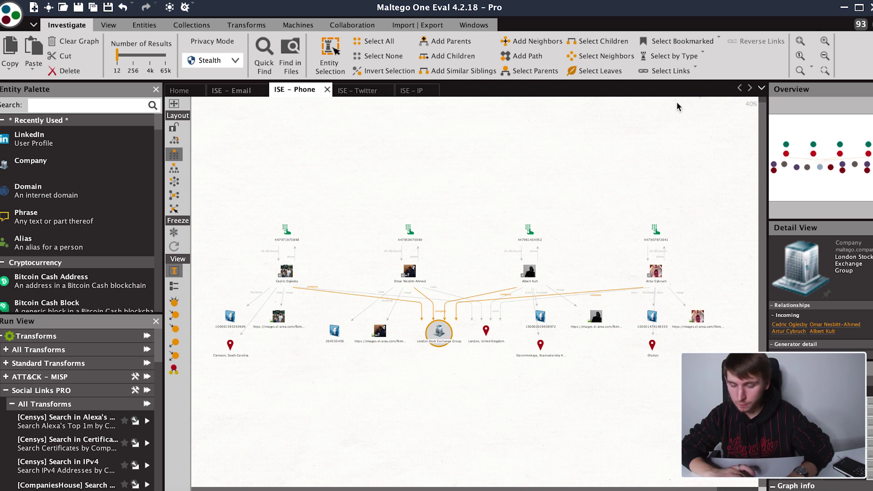
{"action": "left_click", "coordinate": [703, 56]}
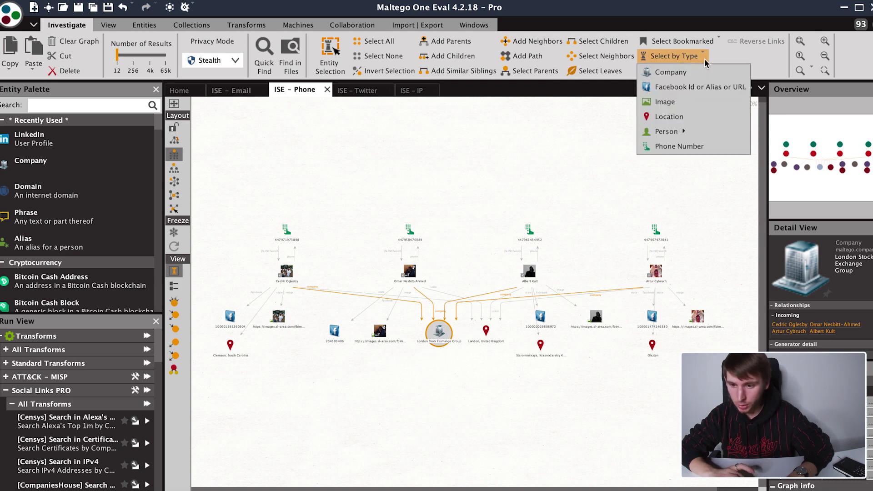
{"action": "left_click", "coordinate": [707, 86]}
{"action": "left_click", "coordinate": [707, 87]}
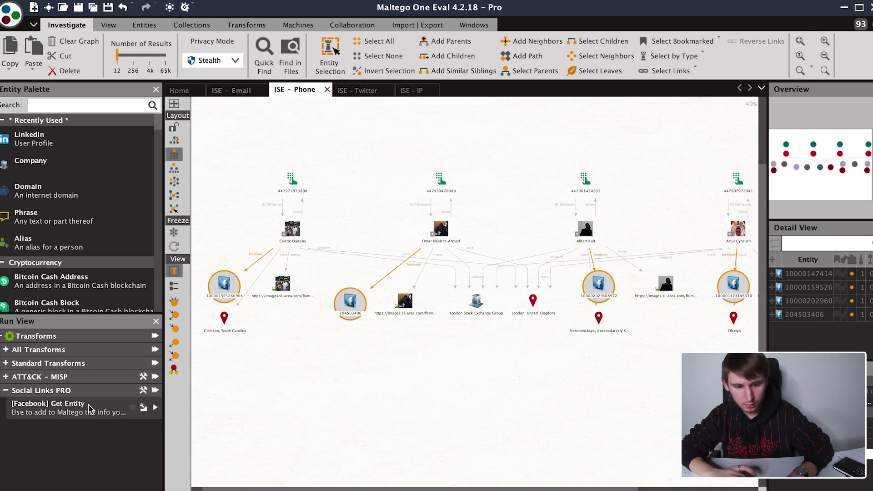
{"action": "left_click", "coordinate": [76, 412]}
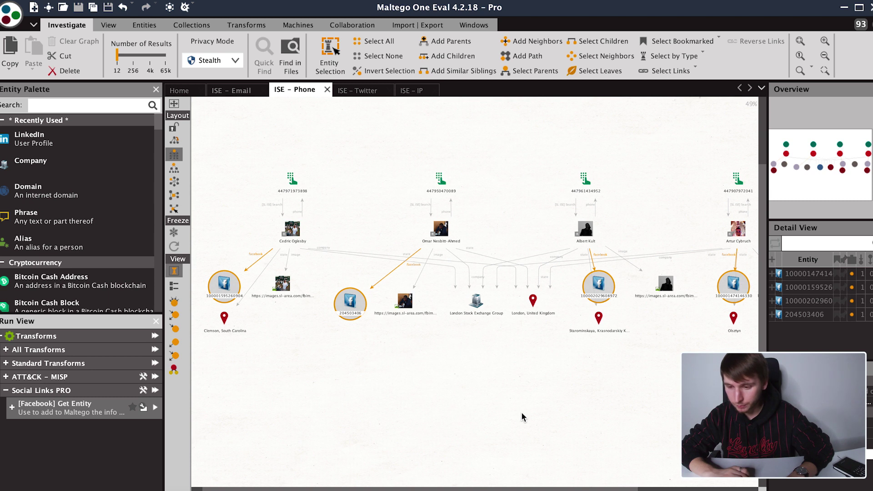
{"action": "left_click", "coordinate": [824, 56]}
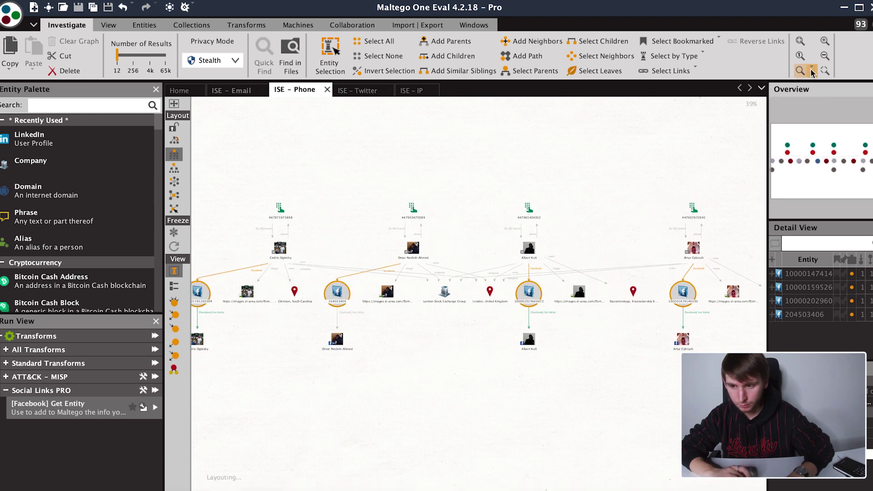
{"action": "left_click", "coordinate": [823, 58]}
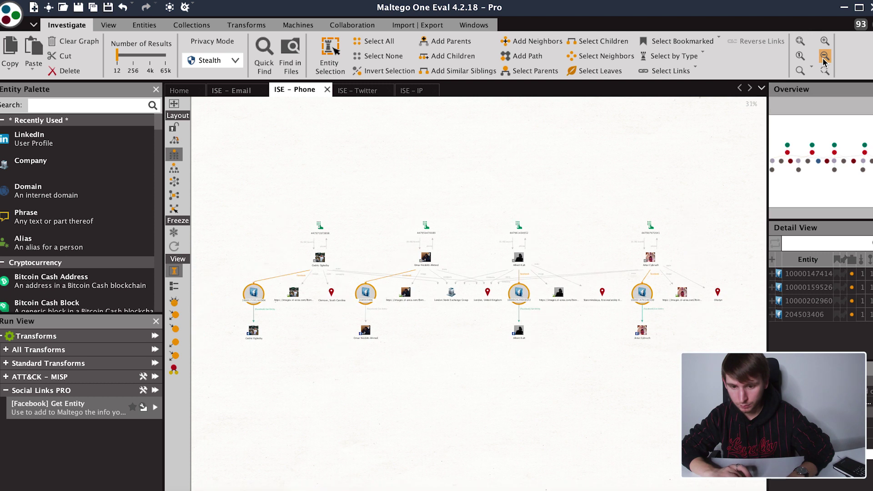
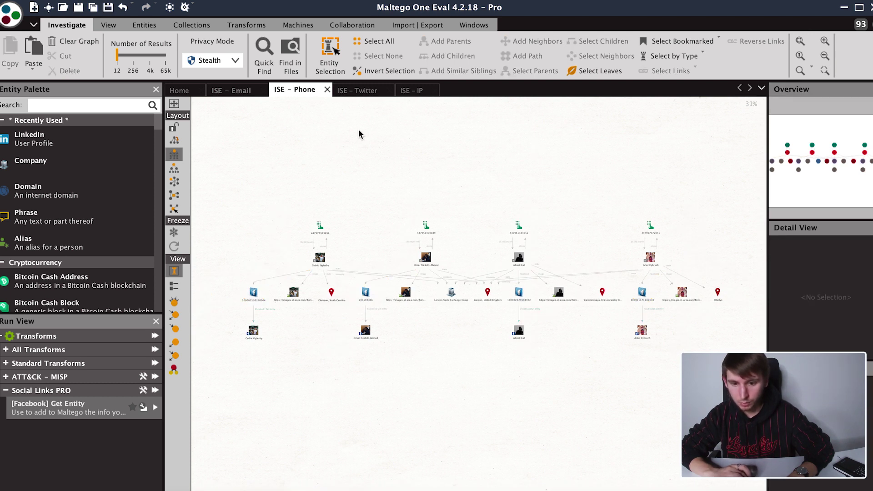
- In the ISE - Twitter graph, select the Twitter affiliation entity and run [SL ISE] Search on it
{"action": "left_click", "coordinate": [362, 91]}
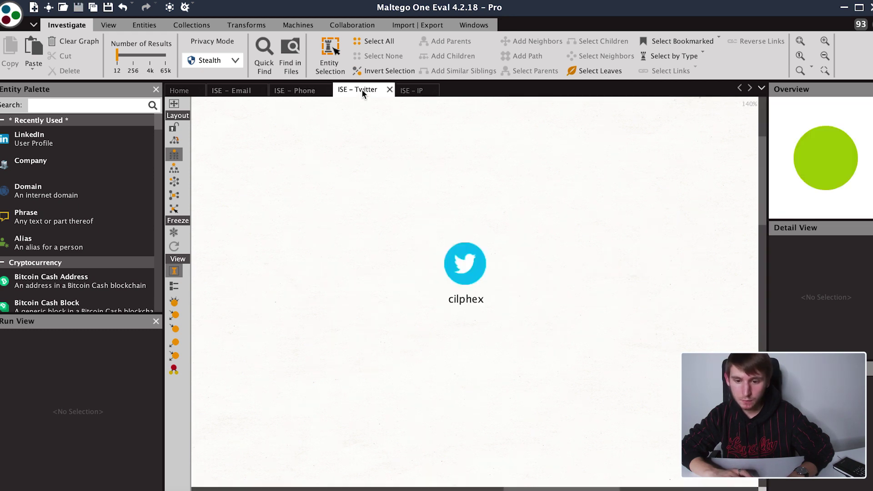
{"action": "left_click", "coordinate": [470, 273]}
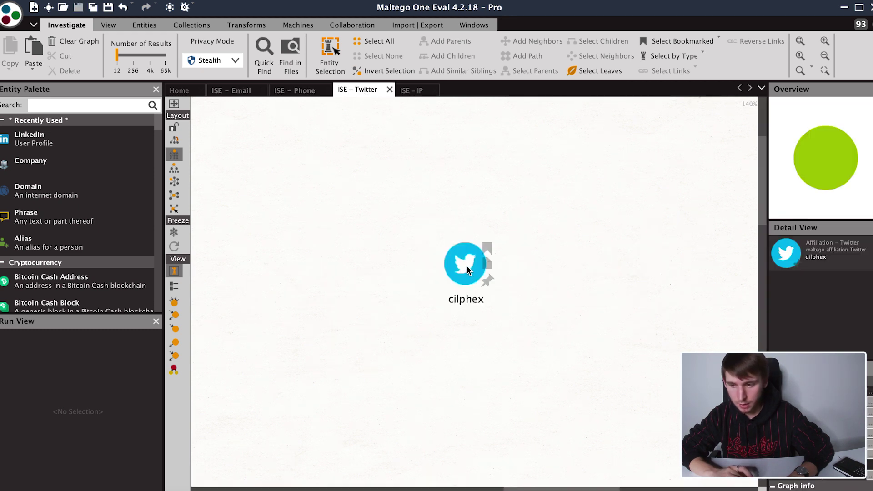
{"action": "left_click", "coordinate": [468, 270]}
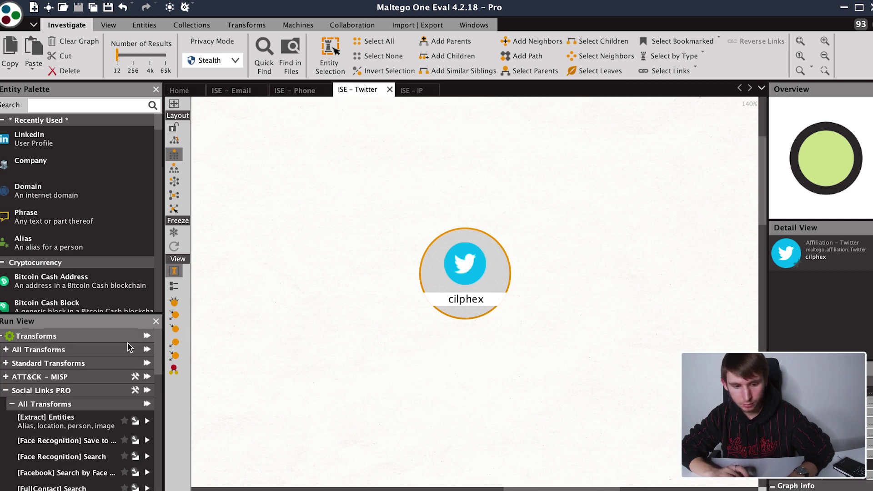
{"action": "scroll", "coordinate": [72, 431], "scroll_direction": "down", "scroll_amount": 5}
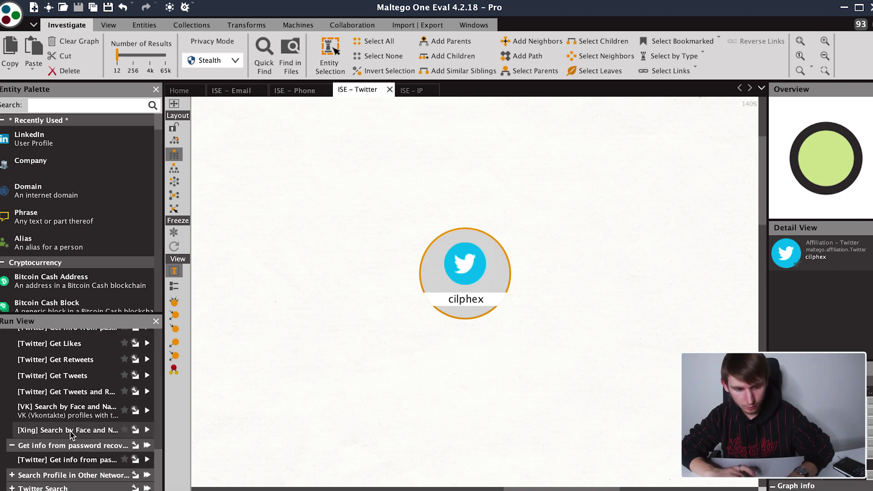
{"action": "scroll", "coordinate": [75, 418], "scroll_direction": "up", "scroll_amount": 4}
{"action": "scroll", "coordinate": [79, 400], "scroll_direction": "up", "scroll_amount": 2}
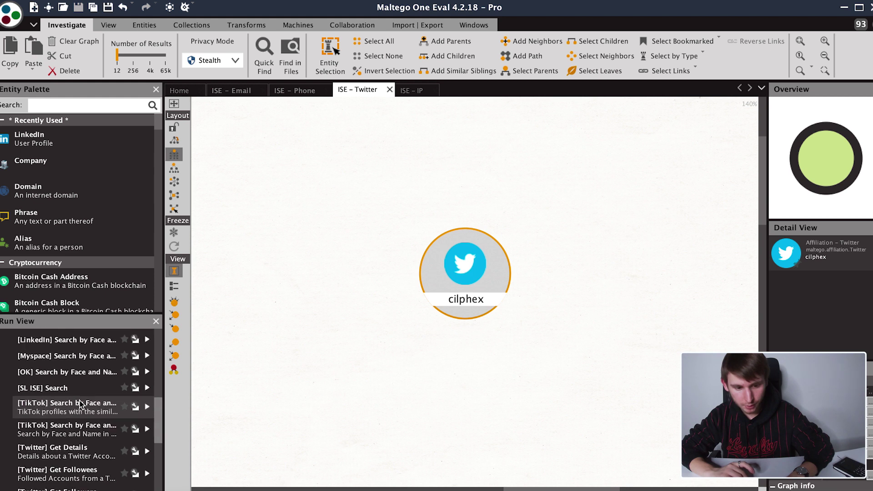
{"action": "left_click", "coordinate": [83, 386]}
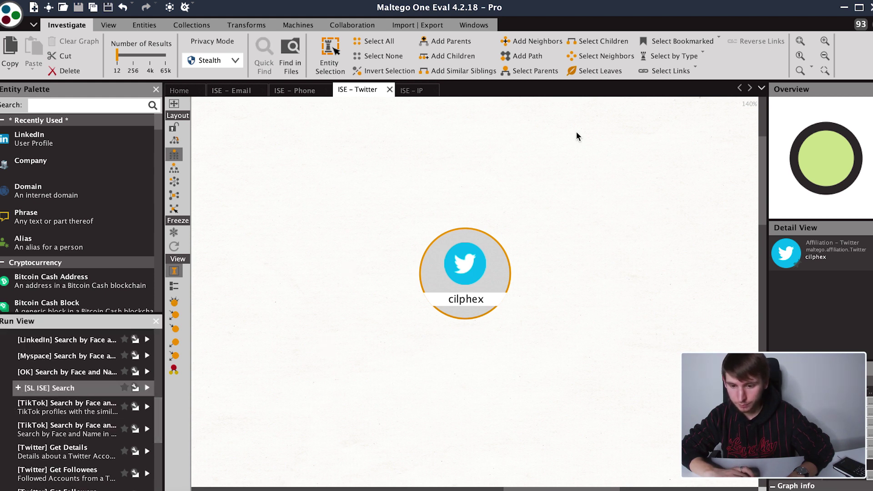
{"action": "left_click", "coordinate": [828, 54]}
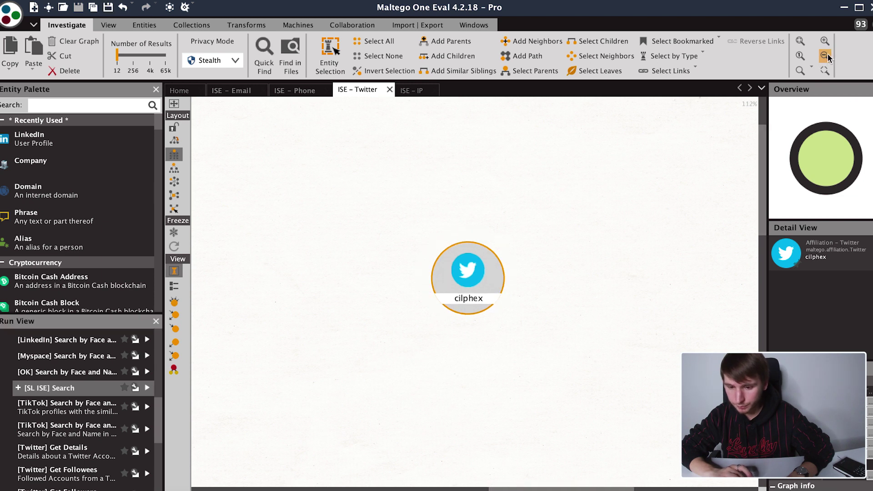
{"action": "left_click", "coordinate": [827, 54]}
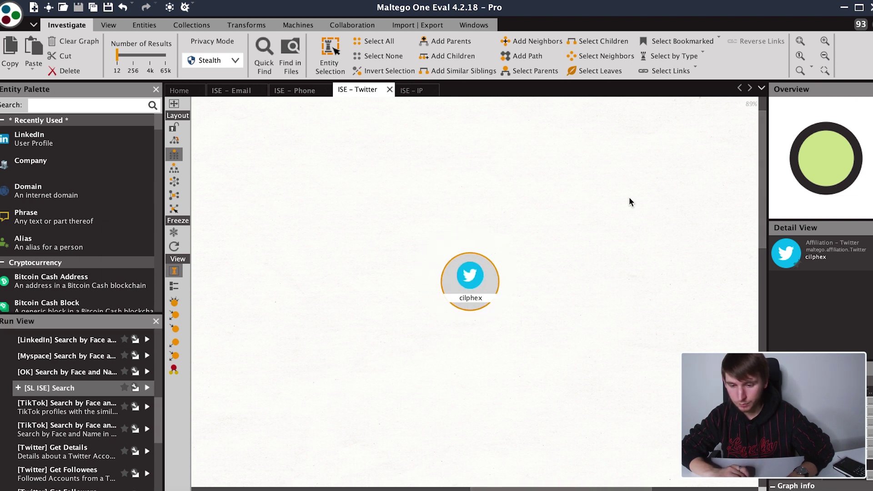
- Run [SL ISE] Extract Entities on the person entity linked below the Twitter affiliation
{"action": "left_click", "coordinate": [468, 375]}
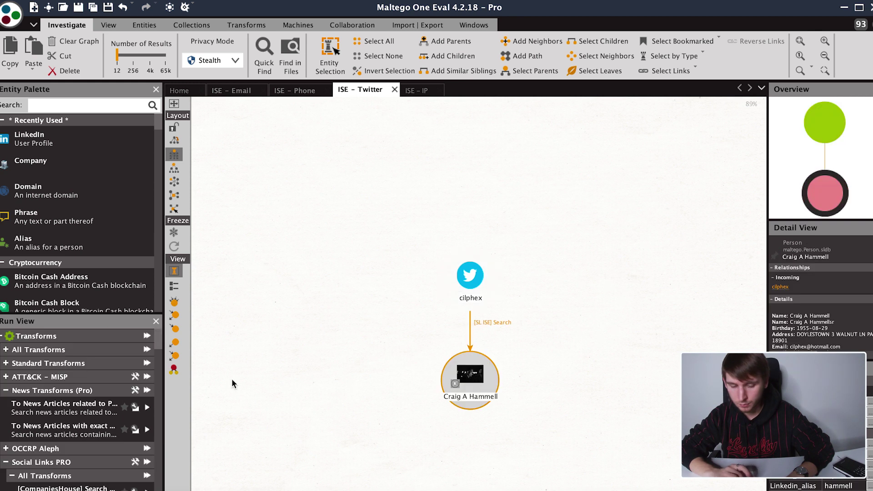
{"action": "scroll", "coordinate": [100, 411], "scroll_direction": "down", "scroll_amount": 10}
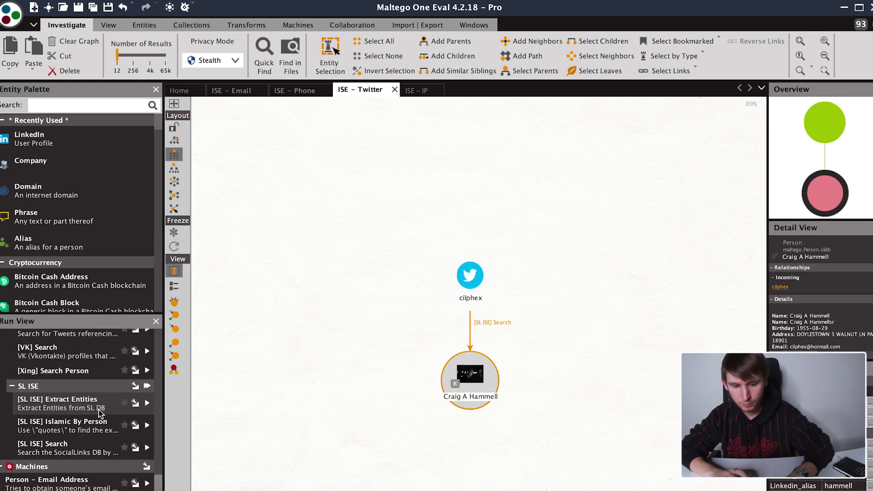
{"action": "left_click", "coordinate": [70, 405]}
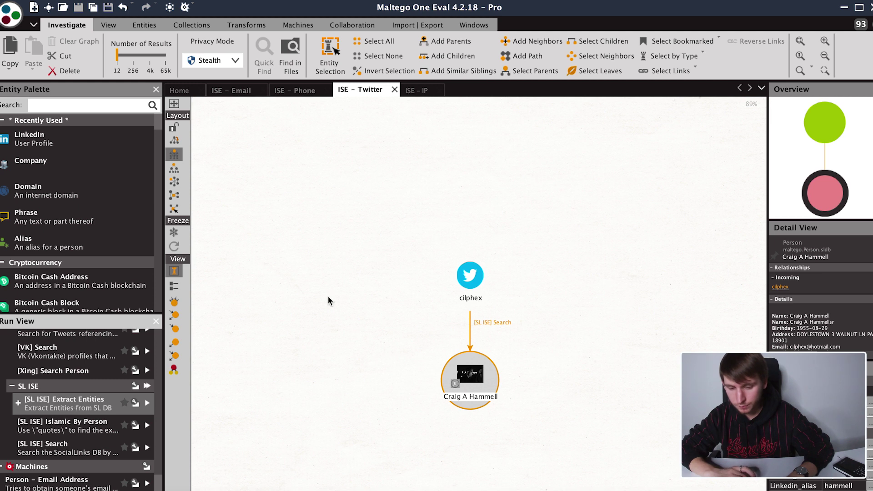
{"action": "left_click_drag", "start_coordinate": [790, 124], "coordinate": [788, 173]}
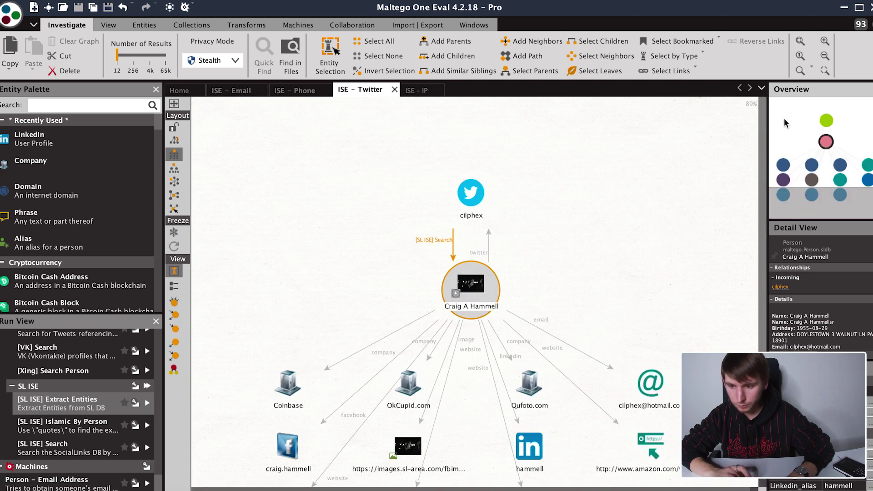
{"action": "left_click_drag", "start_coordinate": [796, 119], "coordinate": [796, 142]}
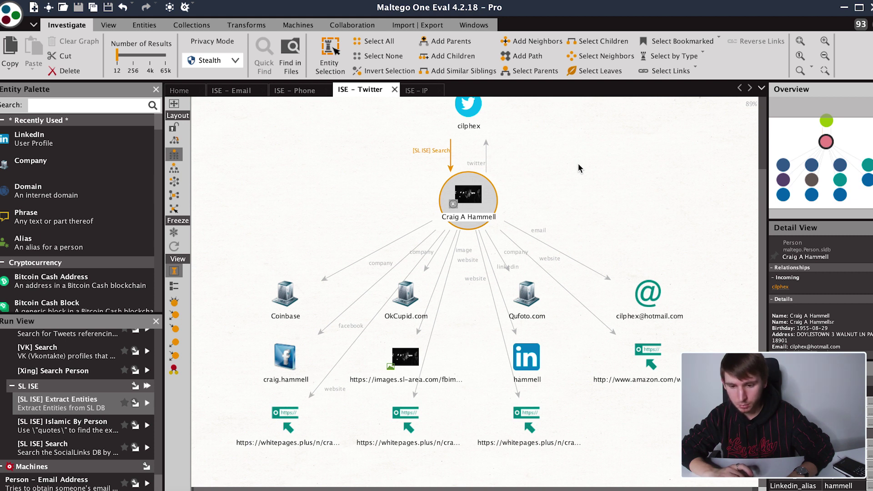
- Run [Facebook] Get Entity on the Facebook ID entity extracted from the person in the Twitter graph
{"action": "left_click", "coordinate": [287, 354]}
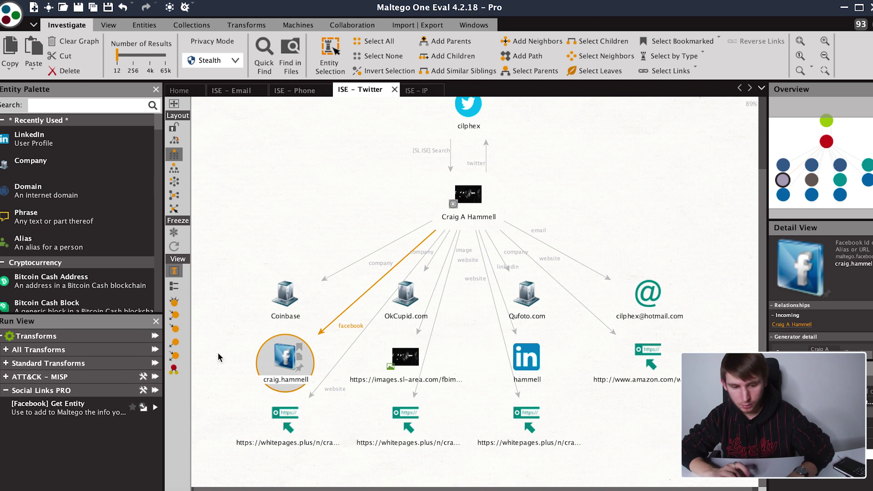
{"action": "left_click", "coordinate": [67, 411]}
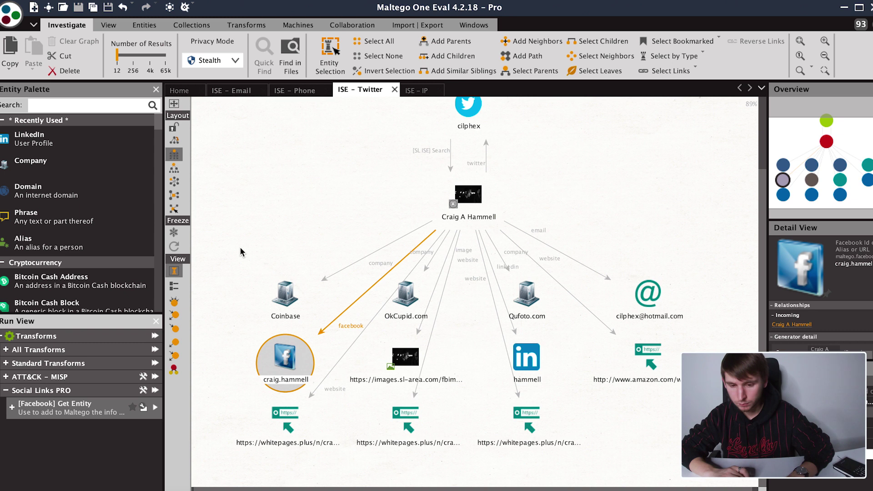
{"action": "left_click", "coordinate": [826, 55]}
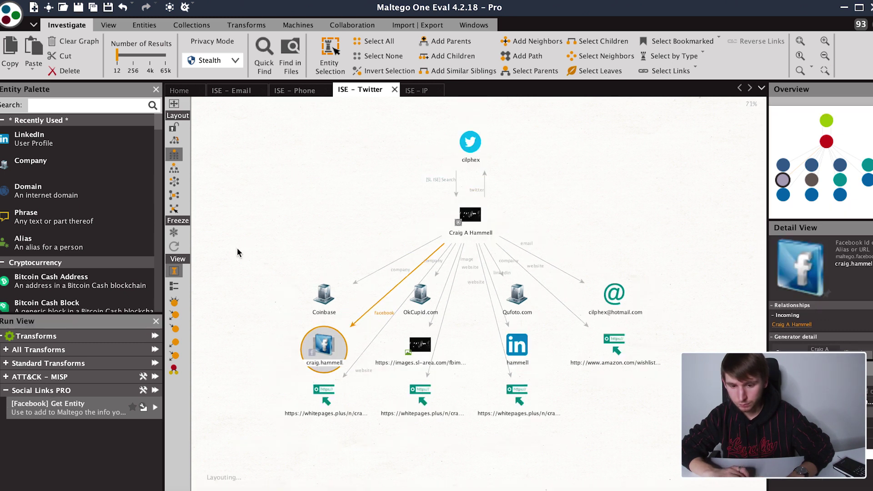
{"action": "left_click_drag", "start_coordinate": [808, 115], "coordinate": [807, 121]}
- Select the Facebook profile linked below the Facebook ID entity and run [SL ISE] Search on it
{"action": "left_click", "coordinate": [317, 447]}
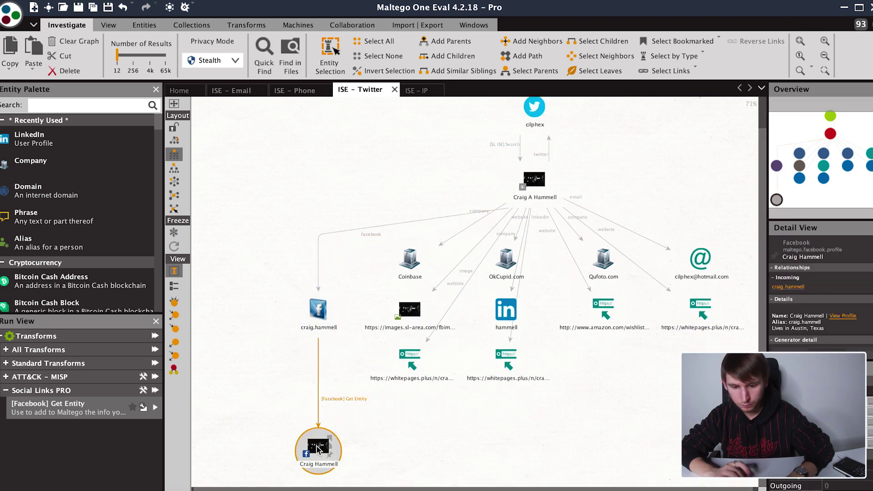
{"action": "scroll", "coordinate": [83, 448], "scroll_direction": "down", "scroll_amount": 10}
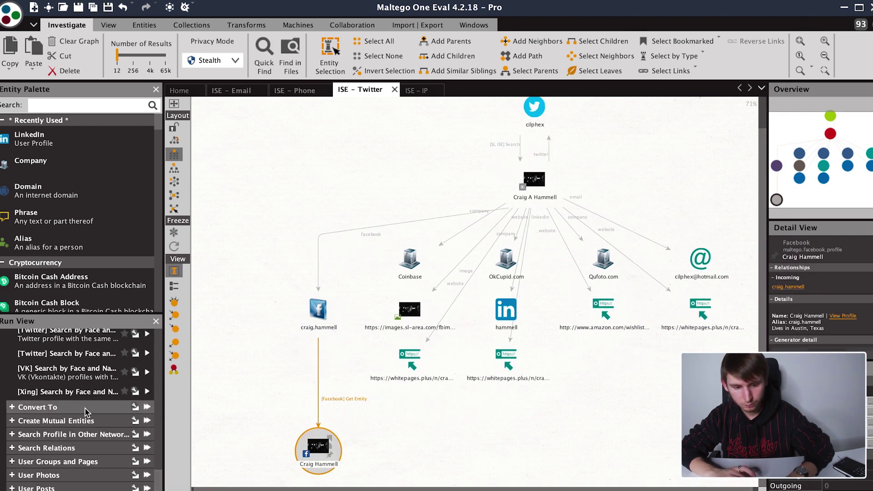
{"action": "scroll", "coordinate": [84, 431], "scroll_direction": "up", "scroll_amount": 4}
{"action": "left_click", "coordinate": [92, 364]}
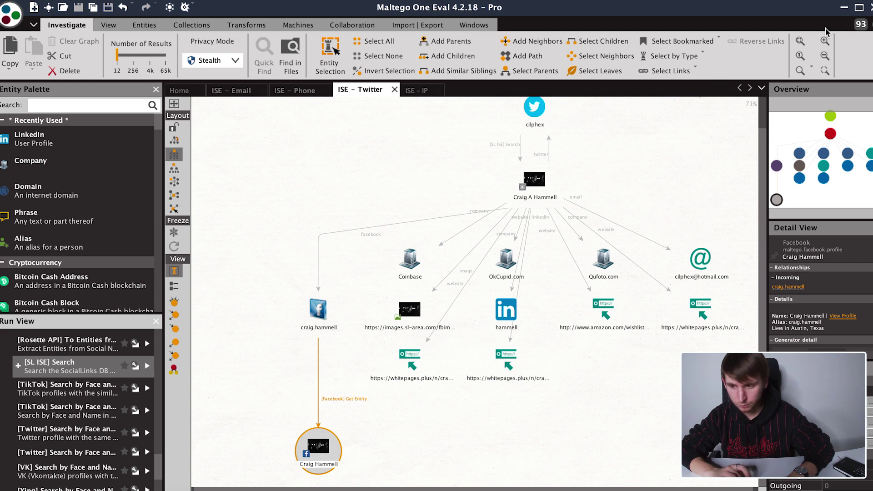
{"action": "left_click", "coordinate": [827, 55]}
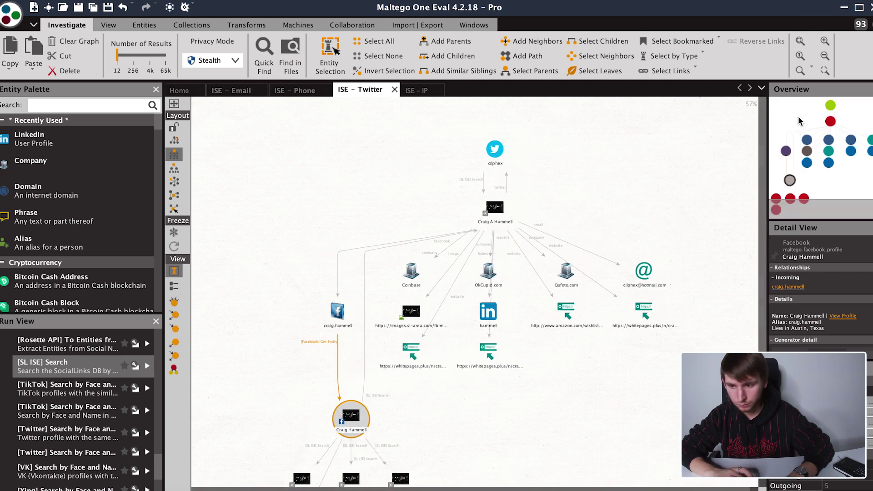
{"action": "left_click_drag", "start_coordinate": [800, 121], "coordinate": [799, 140]}
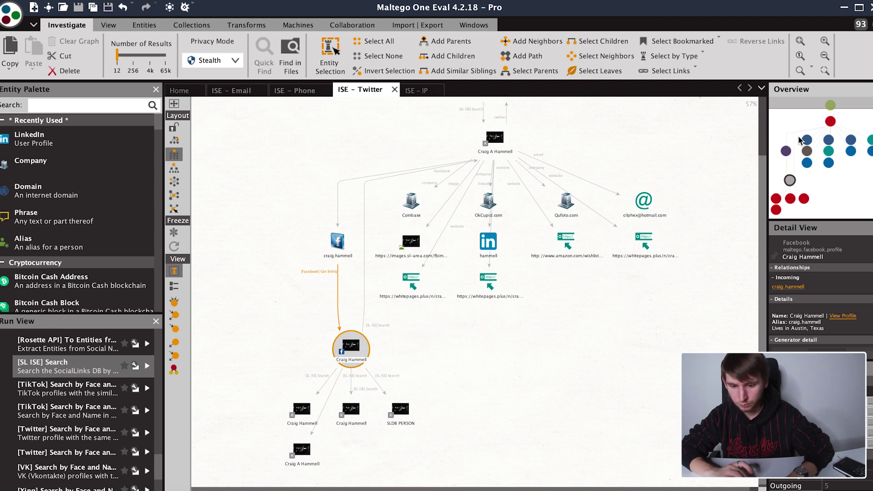
- Select the four person entities below the Facebook profile and run [SL ISE] Extract Entities on them
{"action": "left_click_drag", "start_coordinate": [326, 445], "coordinate": [420, 400]}
{"action": "scroll", "coordinate": [150, 468], "scroll_direction": "down", "scroll_amount": 5}
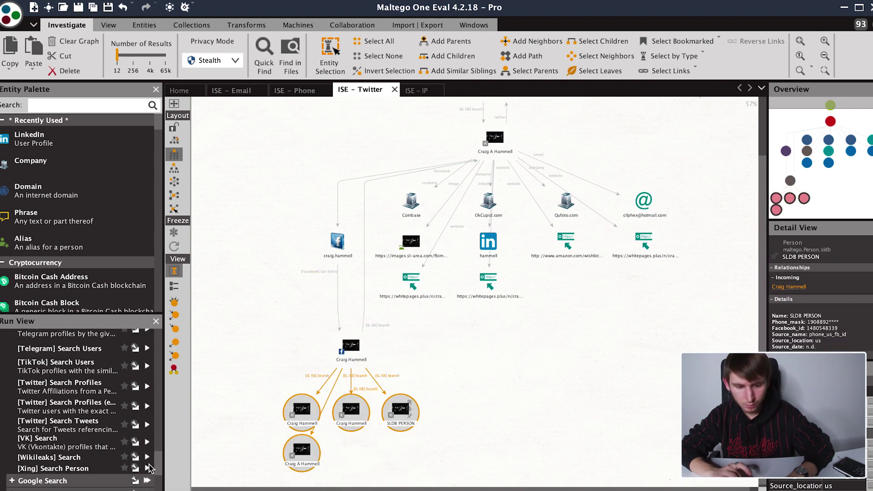
{"action": "scroll", "coordinate": [67, 443], "scroll_direction": "down", "scroll_amount": 10}
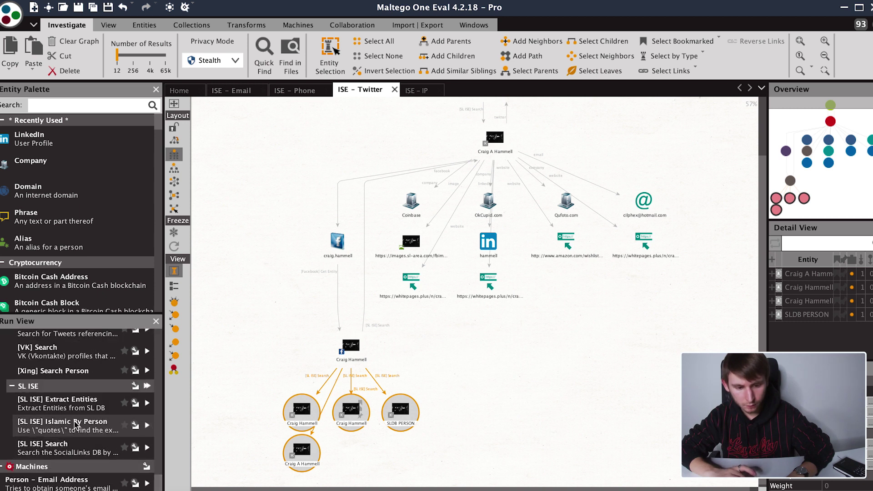
{"action": "left_click", "coordinate": [83, 404]}
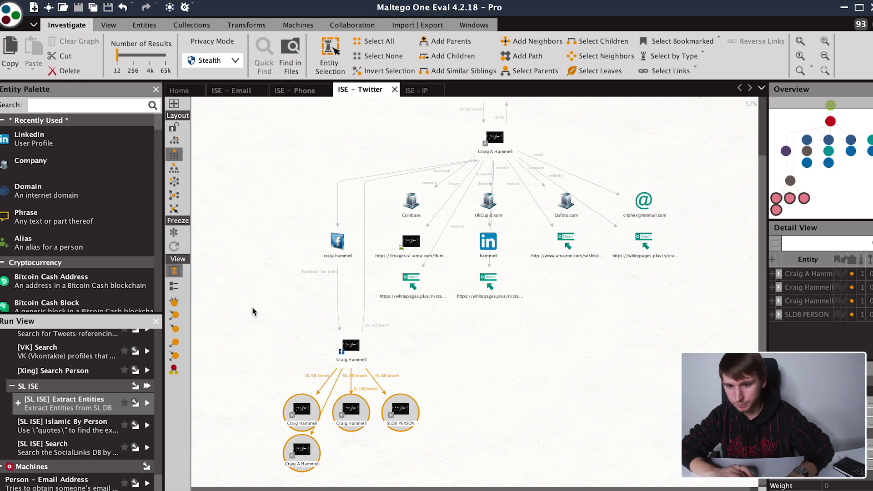
{"action": "left_click", "coordinate": [824, 71]}
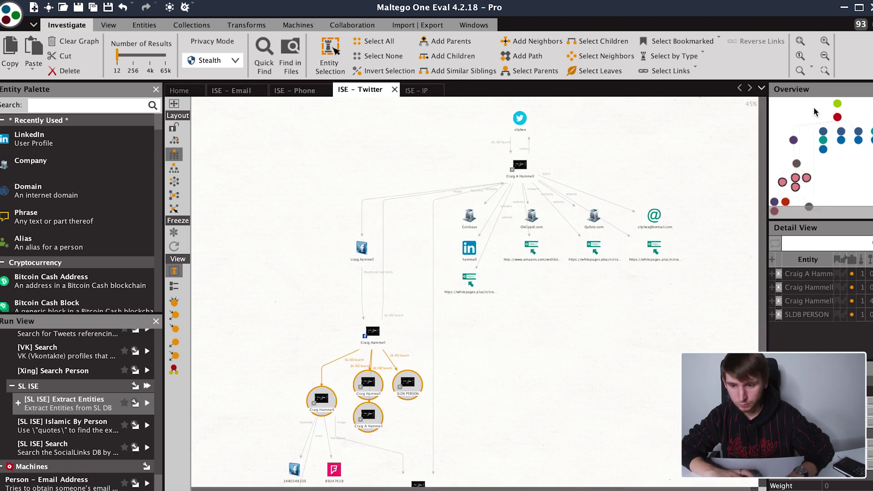
{"action": "left_click_drag", "start_coordinate": [815, 112], "coordinate": [817, 116]}
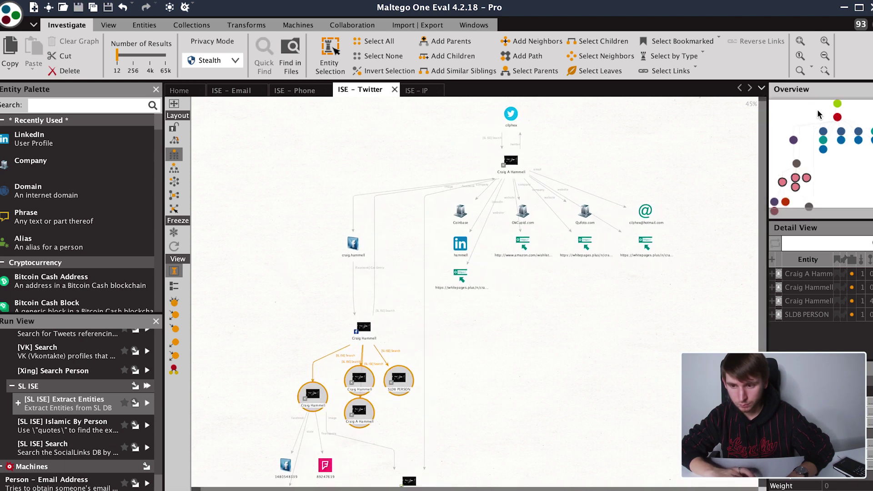
{"action": "left_click", "coordinate": [823, 58]}
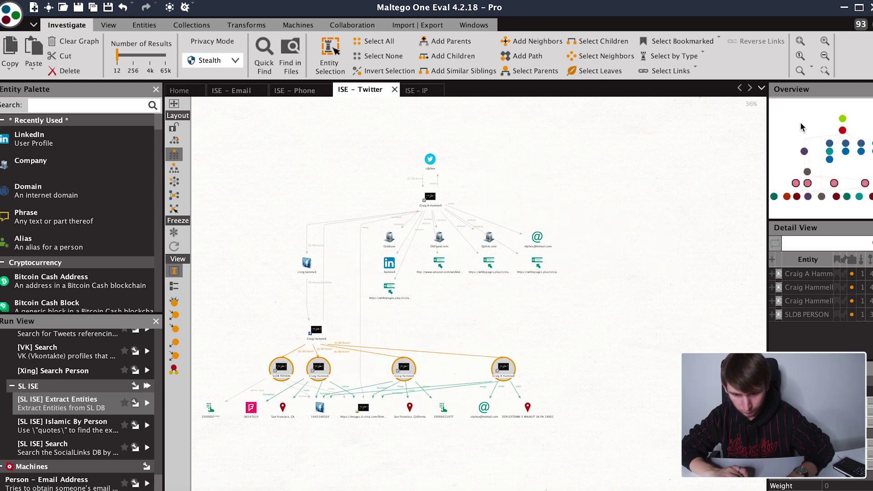
{"action": "left_click", "coordinate": [772, 153]}
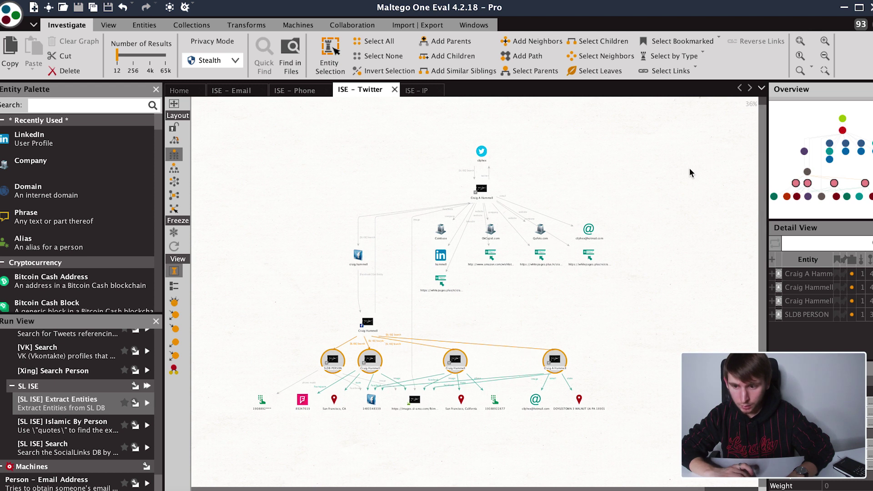
- Clear the selection in the Twitter graph, switch to the ISE - IP graph and run [SL ISE] Search on its IPv4 address entity
{"action": "left_click", "coordinate": [648, 293]}
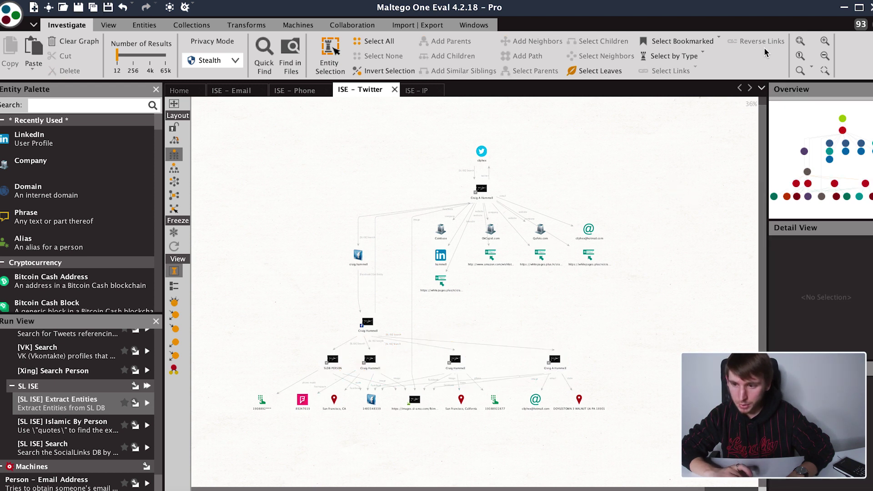
{"action": "left_click", "coordinate": [824, 41]}
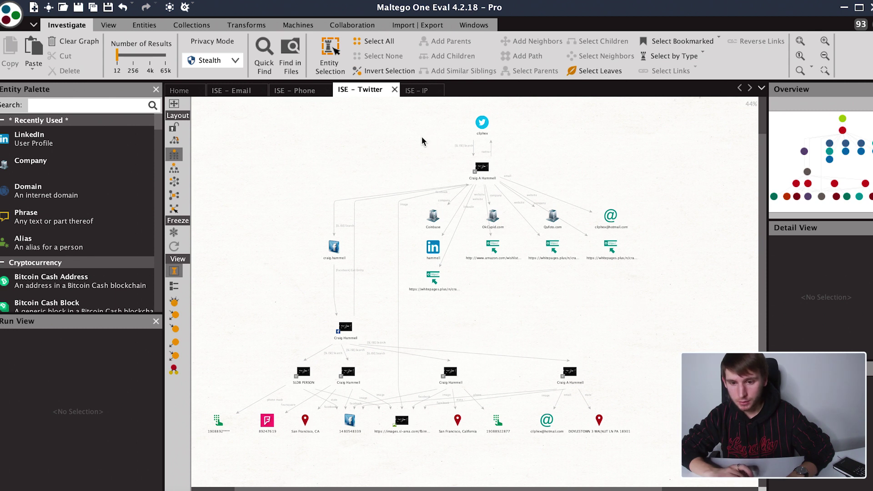
{"action": "left_click", "coordinate": [424, 93]}
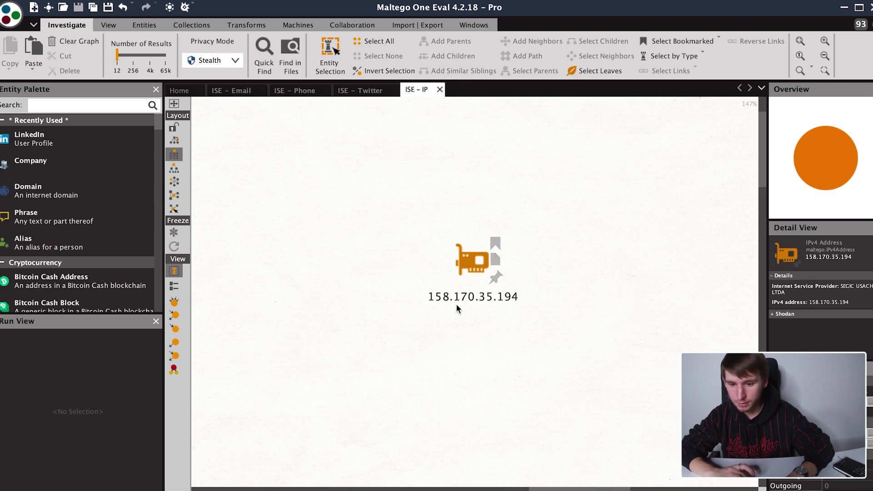
{"action": "left_click", "coordinate": [471, 263]}
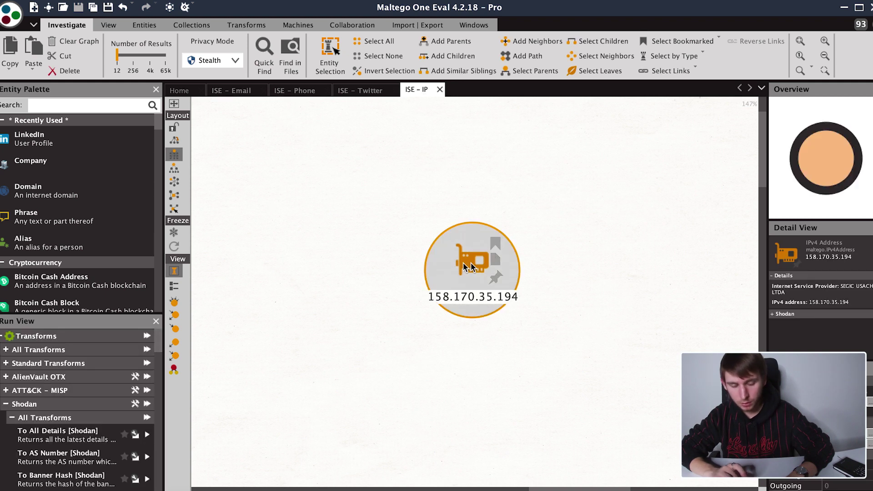
{"action": "scroll", "coordinate": [81, 435], "scroll_direction": "down", "scroll_amount": 5}
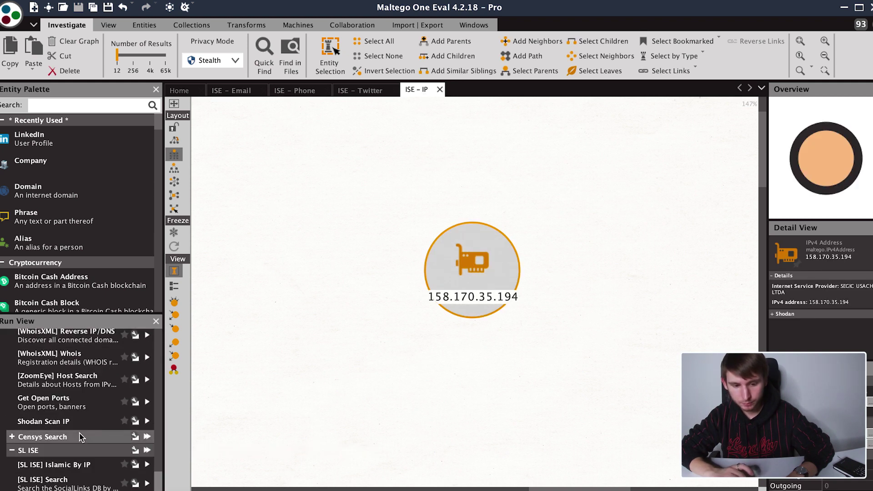
{"action": "left_click", "coordinate": [72, 484]}
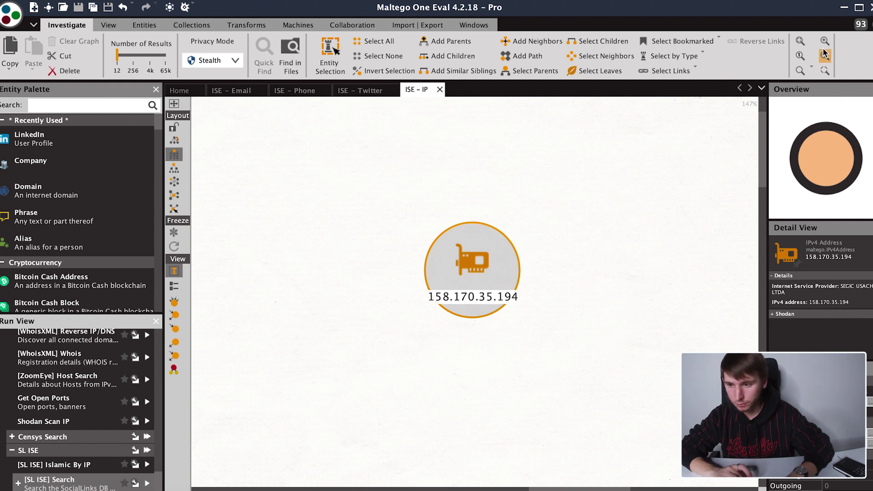
{"action": "scroll", "coordinate": [624, 257], "scroll_direction": "down", "scroll_amount": 2}
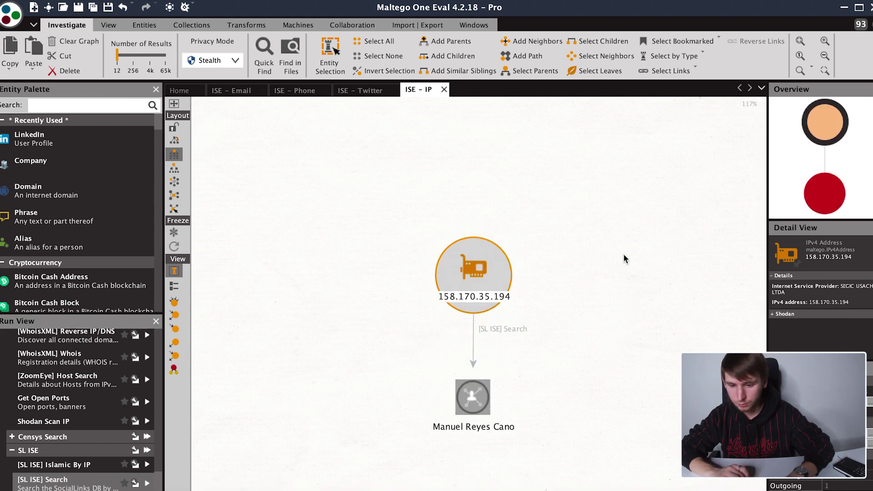
- Run [SL ISE] Extract Entities on the person entity linked below the IPv4 address
{"action": "left_click", "coordinate": [462, 397]}
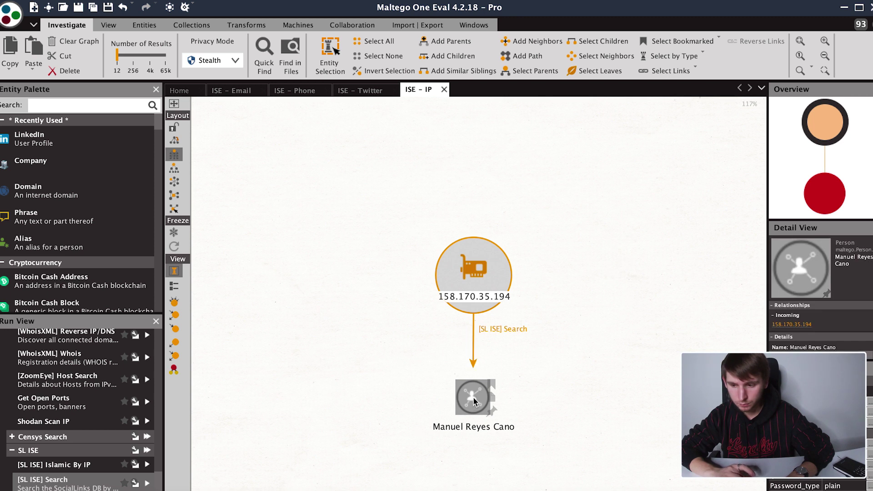
{"action": "left_click", "coordinate": [473, 400]}
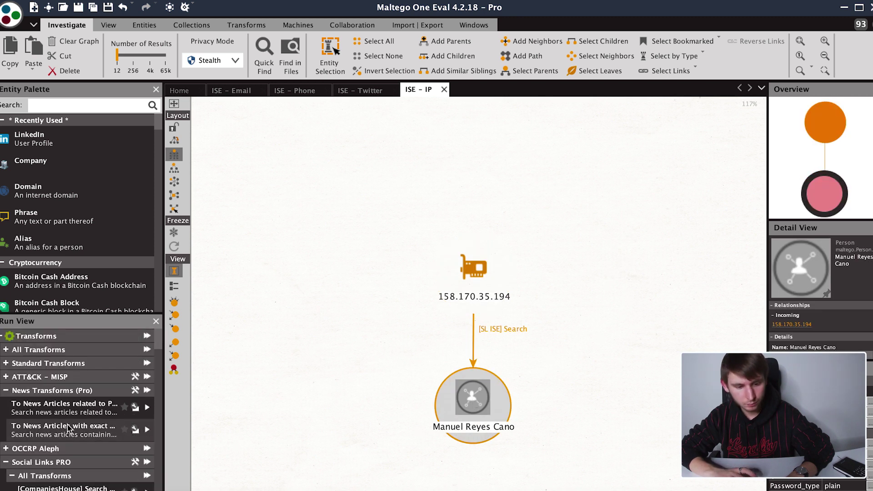
{"action": "scroll", "coordinate": [68, 429], "scroll_direction": "down", "scroll_amount": 10}
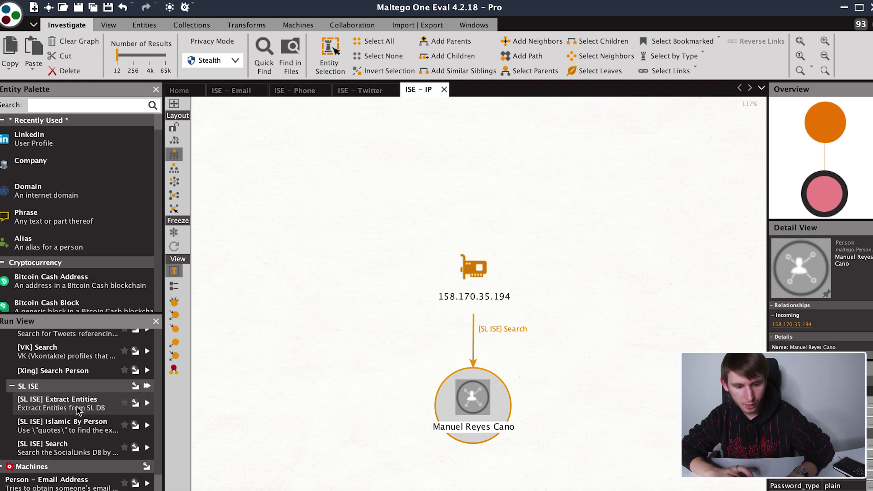
{"action": "left_click", "coordinate": [78, 409]}
{"action": "left_click_drag", "start_coordinate": [779, 124], "coordinate": [793, 170]}
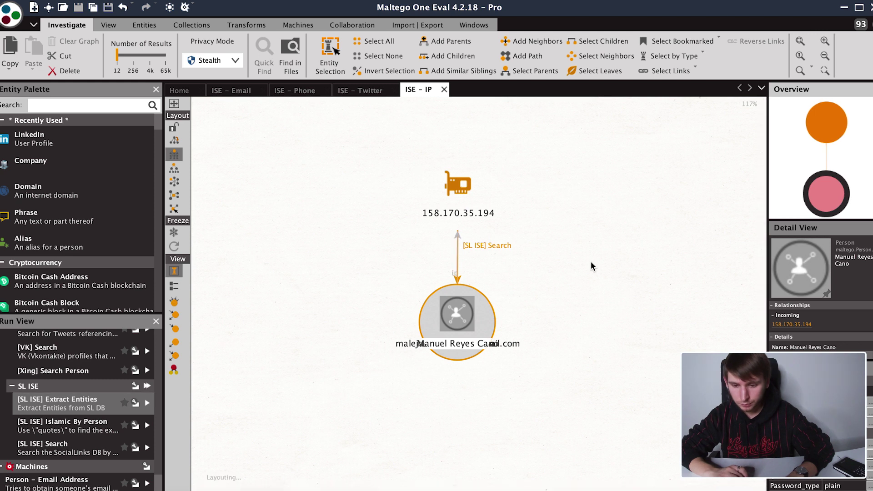
{"action": "left_click_drag", "start_coordinate": [782, 135], "coordinate": [784, 155]}
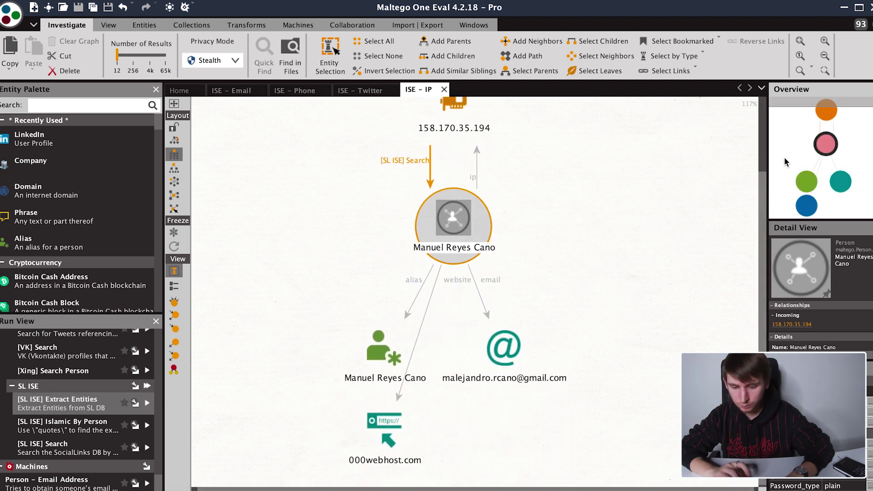
{"action": "left_click", "coordinate": [824, 56]}
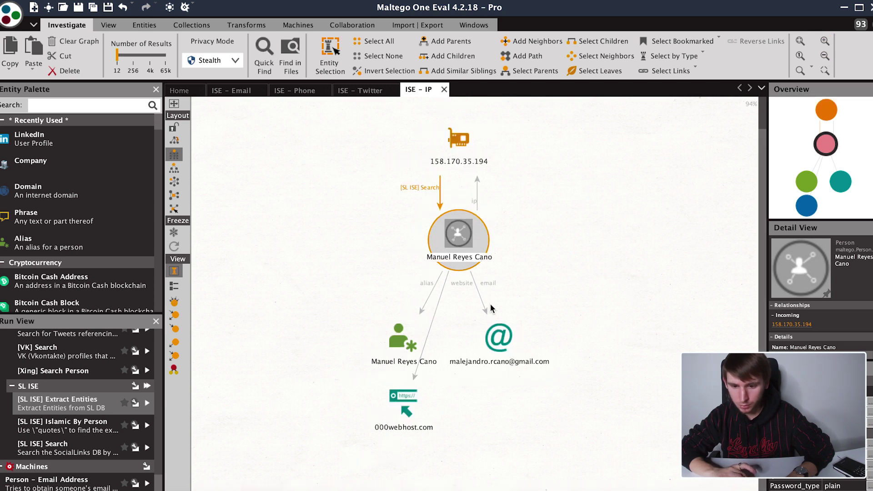
- Run [SL ISE] Search Emails with Similar Password, Get IP address and Search on the email entity below the person
{"action": "left_click", "coordinate": [495, 337]}
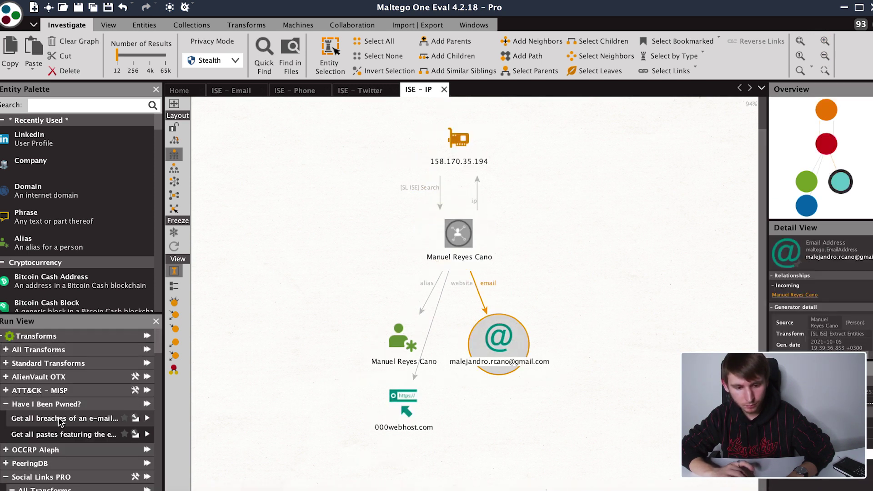
{"action": "scroll", "coordinate": [63, 423], "scroll_direction": "down", "scroll_amount": 10}
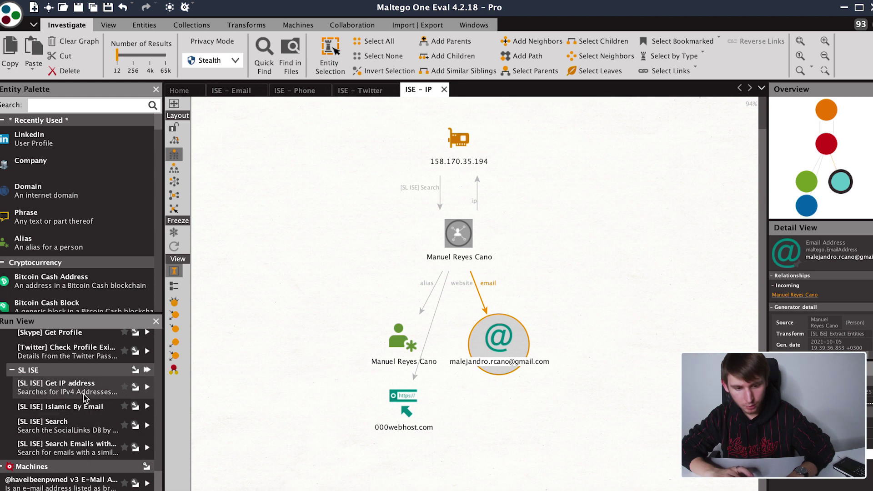
{"action": "left_click", "coordinate": [76, 451]}
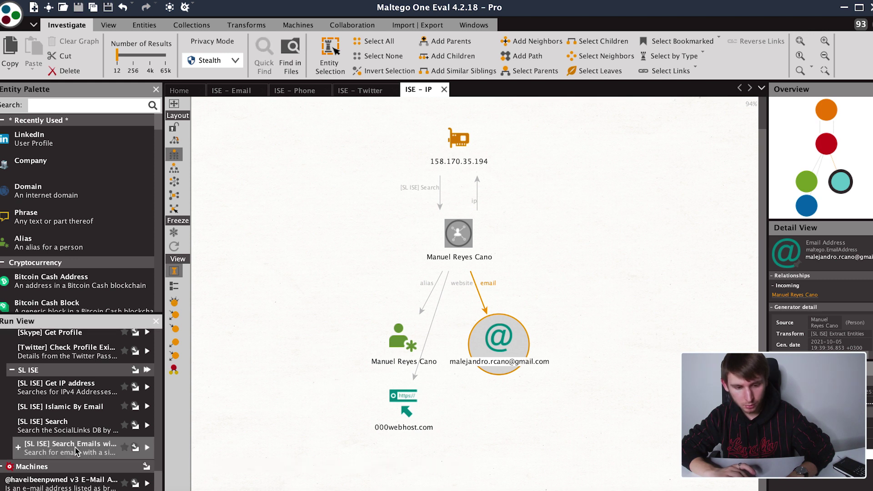
{"action": "left_click", "coordinate": [76, 391]}
{"action": "left_click", "coordinate": [75, 430]}
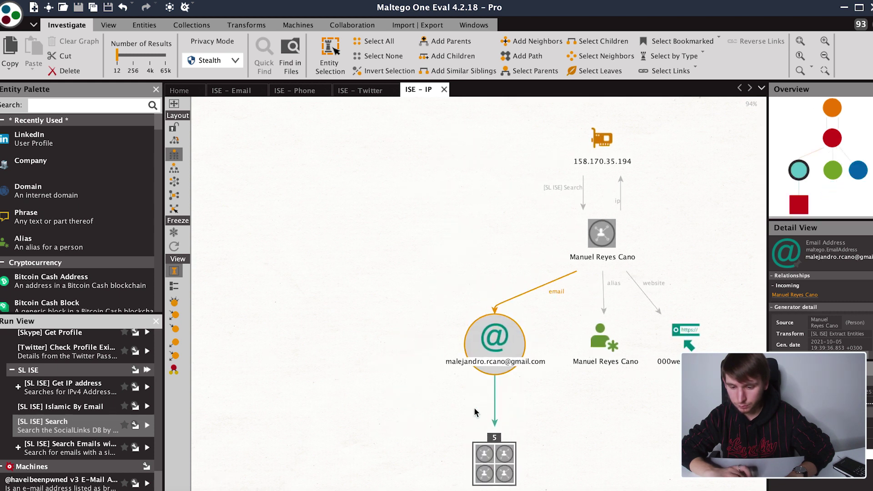
- Select the collection of five person entities below the email and run [SL ISE] Extract Entities on it
{"action": "left_click", "coordinate": [496, 443]}
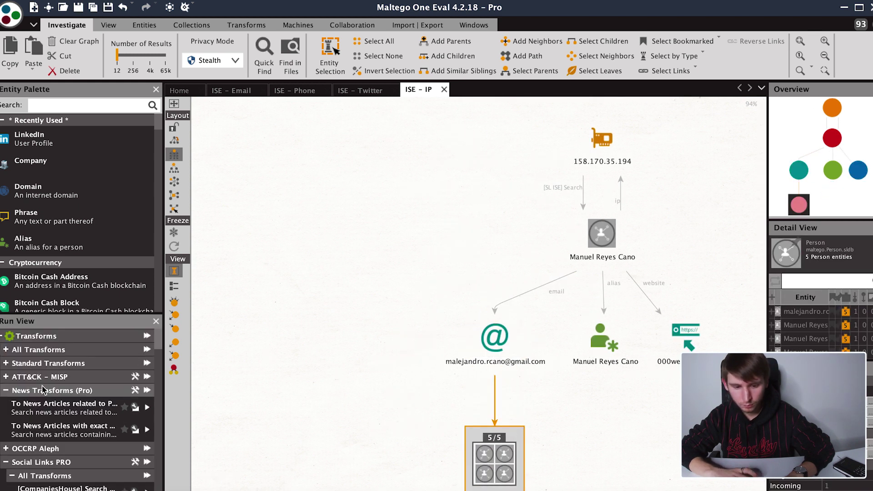
{"action": "scroll", "coordinate": [77, 409], "scroll_direction": "down", "scroll_amount": 10}
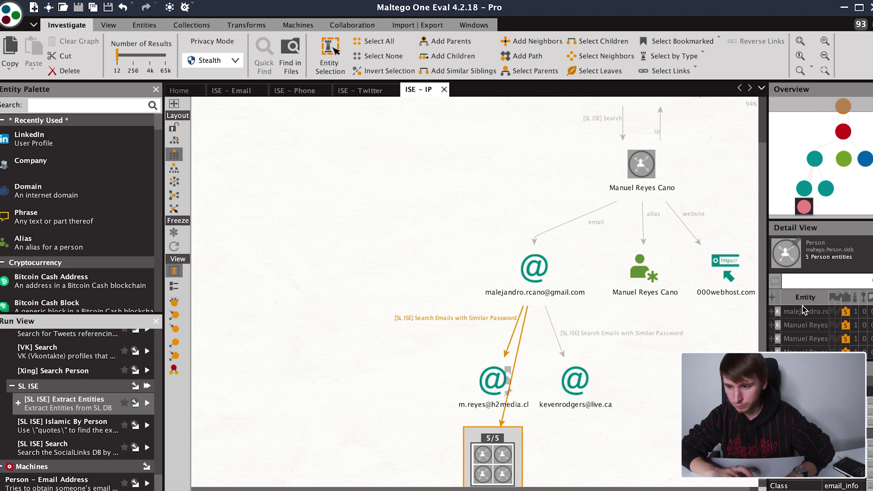
{"action": "left_click_drag", "start_coordinate": [852, 209], "coordinate": [868, 213]}
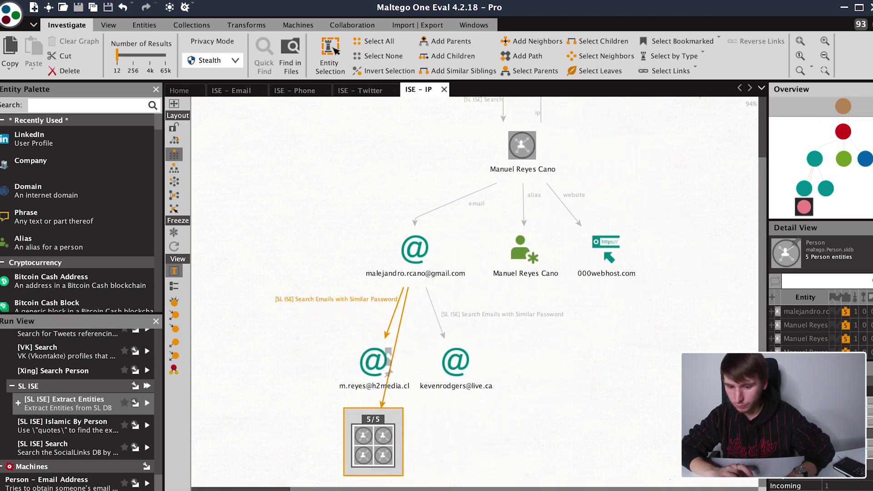
{"action": "left_click", "coordinate": [825, 62]}
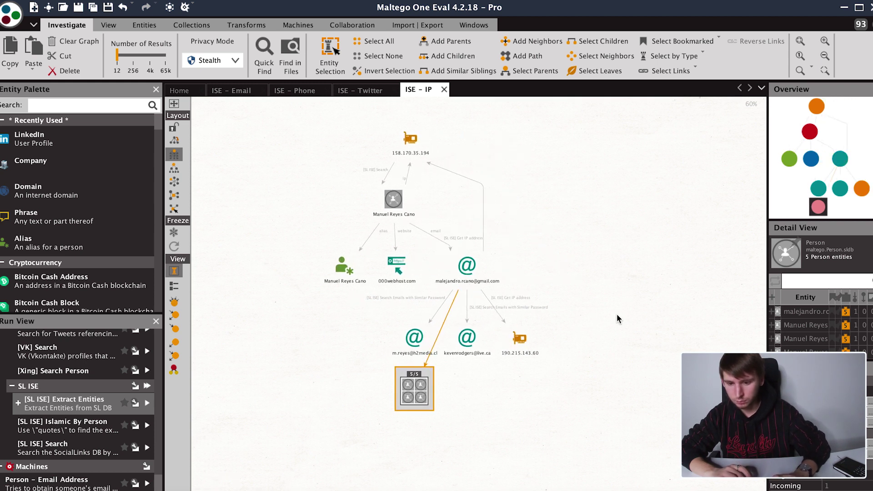
- Select the person's email and the h2media.cl email below it, and run [SL ISE] Get LinkedIn Profile on both
{"action": "left_click", "coordinate": [413, 339]}
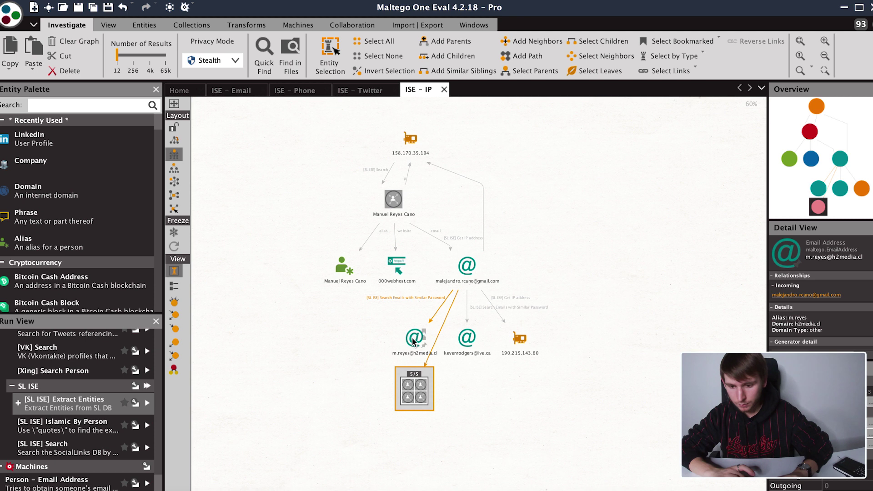
{"action": "left_click", "coordinate": [595, 293]}
{"action": "left_click", "coordinate": [466, 269]}
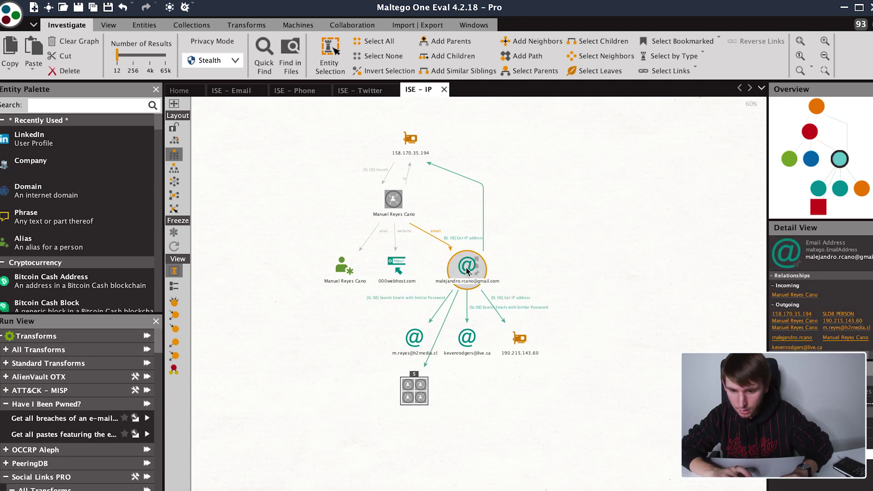
{"action": "left_click", "coordinate": [413, 336], "text": "ctrl"}
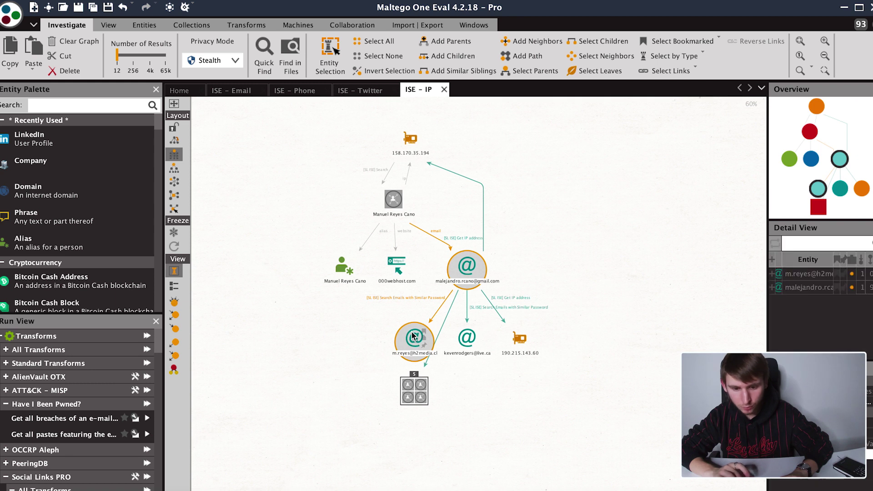
{"action": "scroll", "coordinate": [94, 432], "scroll_direction": "down", "scroll_amount": 3}
{"action": "scroll", "coordinate": [94, 432], "scroll_direction": "down", "scroll_amount": 3}
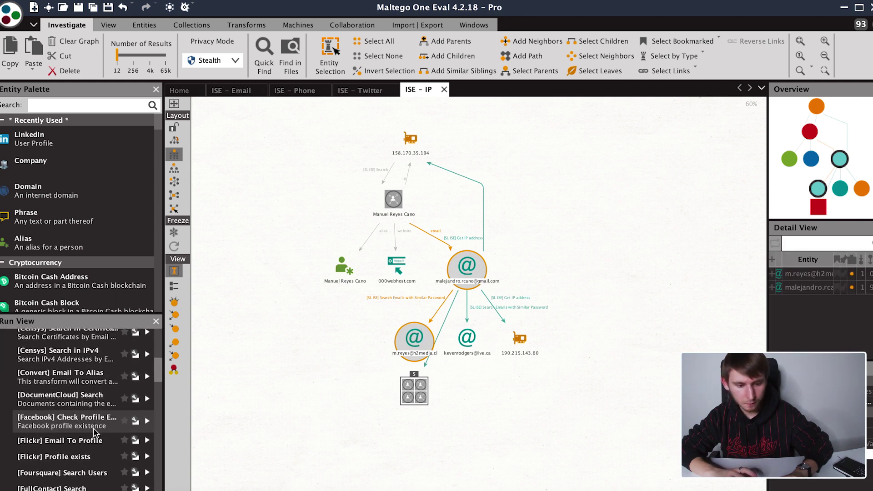
{"action": "scroll", "coordinate": [93, 430], "scroll_direction": "down", "scroll_amount": 8}
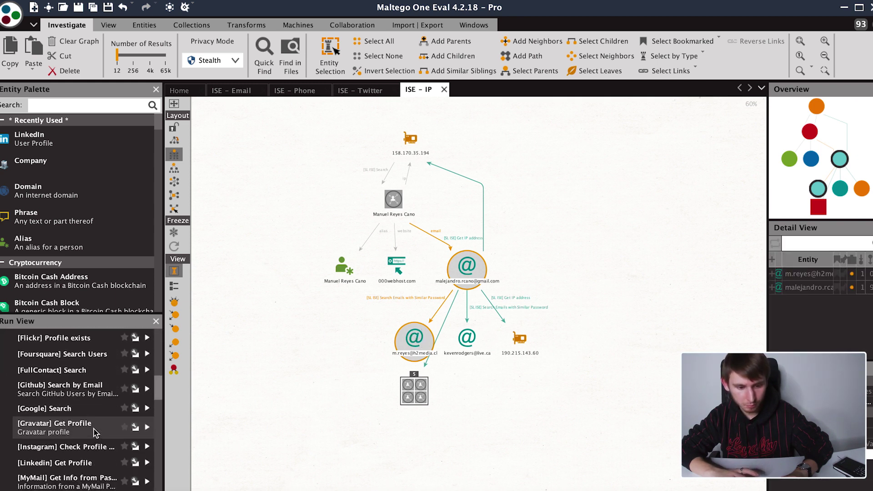
{"action": "scroll", "coordinate": [94, 432], "scroll_direction": "down", "scroll_amount": 6}
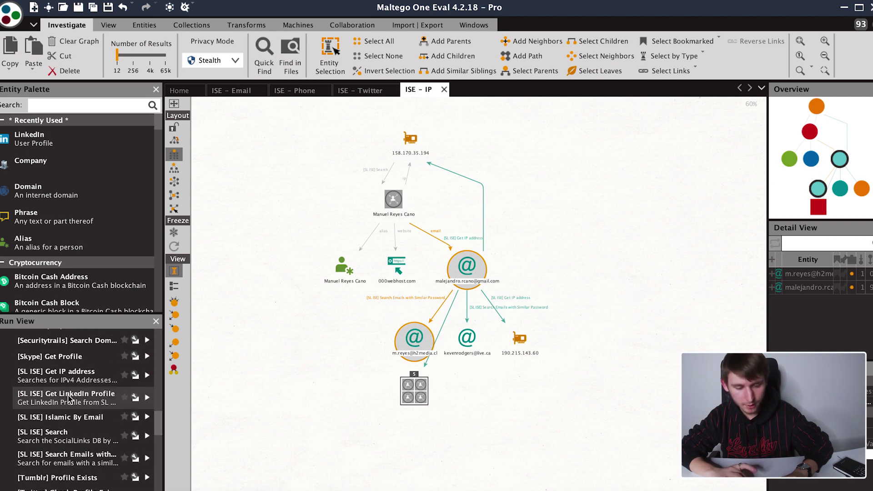
{"action": "left_click_drag", "start_coordinate": [69, 400], "coordinate": [71, 402]}
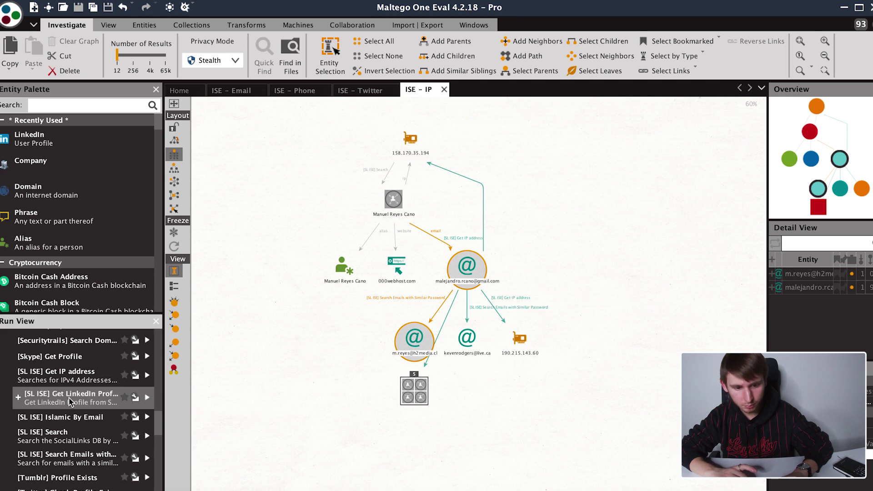
- Run [Foursquare] Search Users on the two selected email entities and clear the selection
{"action": "scroll", "coordinate": [69, 401], "scroll_direction": "up", "scroll_amount": 5}
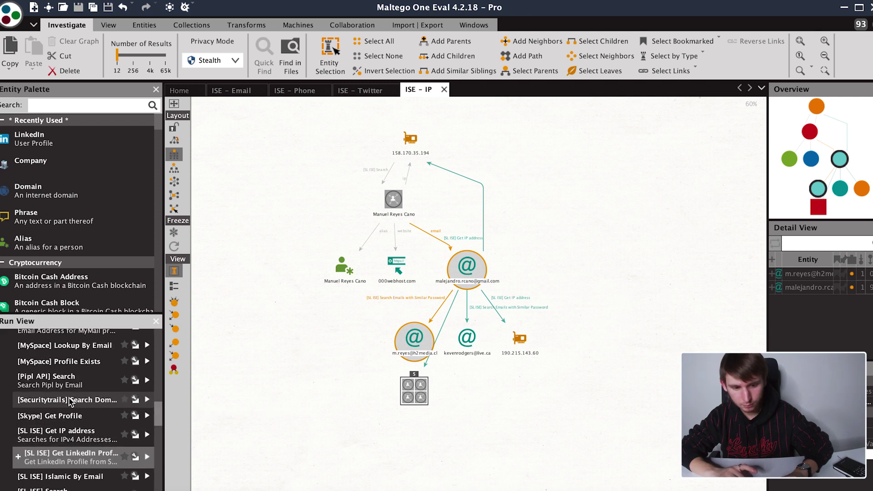
{"action": "scroll", "coordinate": [70, 400], "scroll_direction": "up", "scroll_amount": 4}
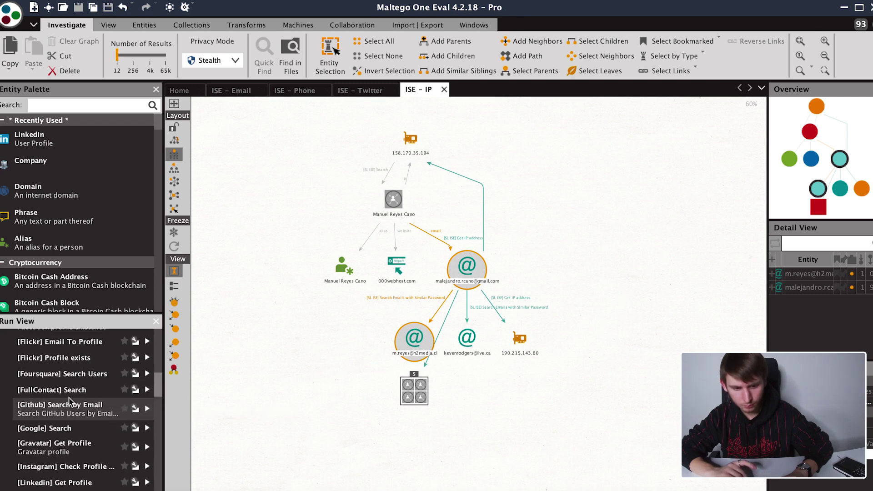
{"action": "left_click_drag", "start_coordinate": [70, 389], "coordinate": [604, 360]}
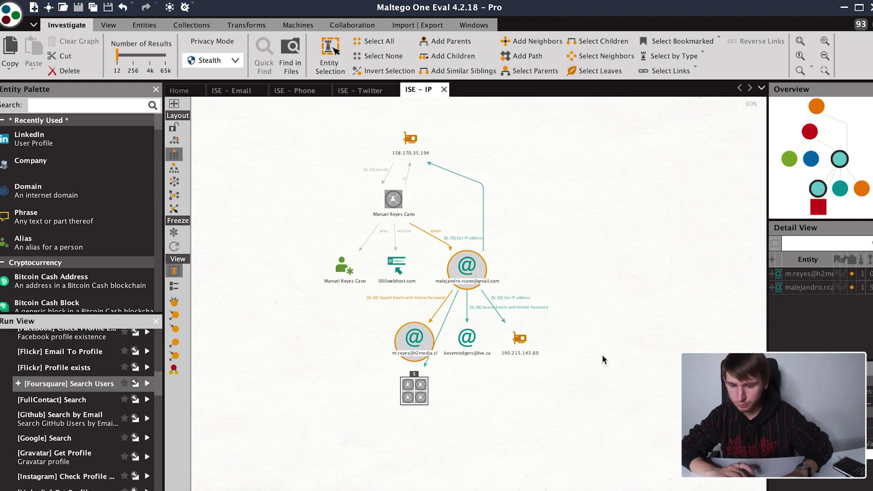
{"action": "left_click", "coordinate": [688, 273]}
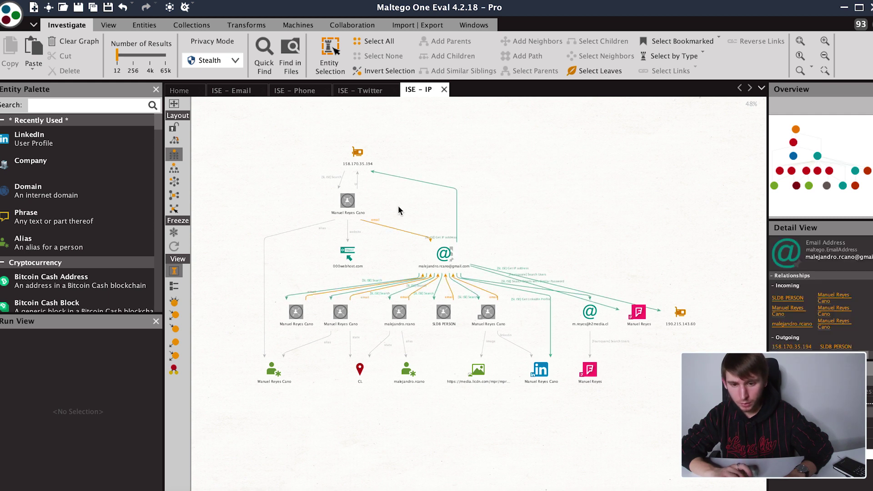
- Select both IP address entities in the graph and run To Location [Shodan] on them
{"action": "left_click", "coordinate": [357, 153]}
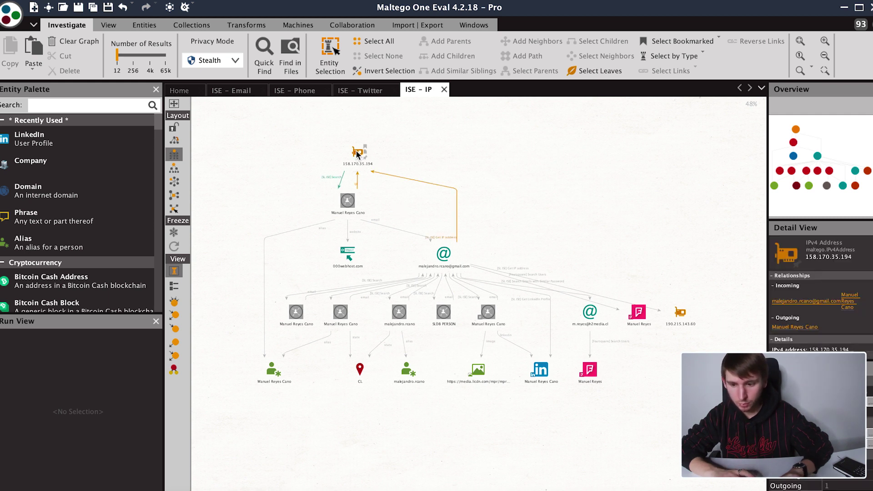
{"action": "left_click", "coordinate": [680, 314]}
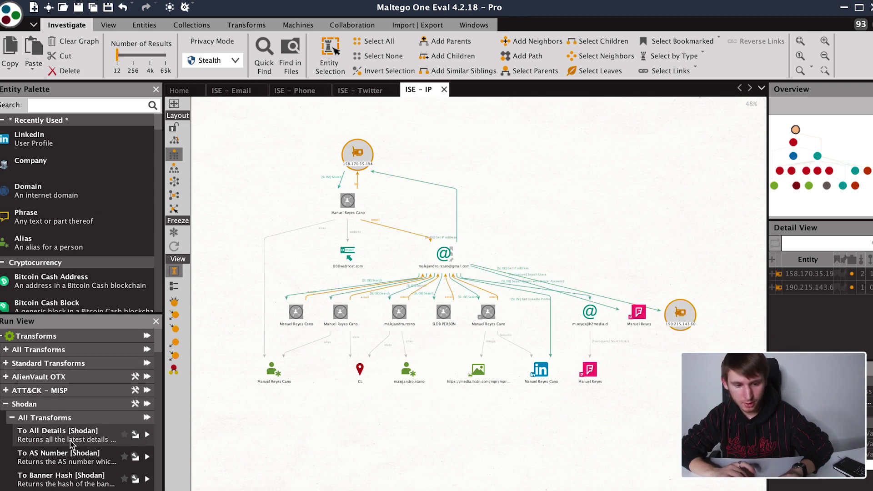
{"action": "scroll", "coordinate": [70, 443], "scroll_direction": "down", "scroll_amount": 8}
{"action": "scroll", "coordinate": [70, 443], "scroll_direction": "down", "scroll_amount": 10}
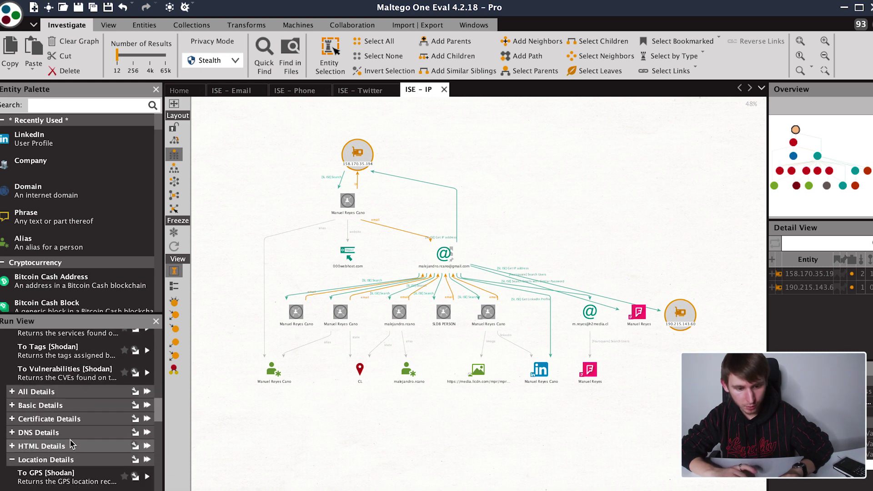
{"action": "scroll", "coordinate": [70, 443], "scroll_direction": "down", "scroll_amount": 6}
{"action": "scroll", "coordinate": [71, 444], "scroll_direction": "up", "scroll_amount": 1}
{"action": "scroll", "coordinate": [72, 432], "scroll_direction": "down", "scroll_amount": 1}
{"action": "scroll", "coordinate": [75, 423], "scroll_direction": "up", "scroll_amount": 1}
{"action": "scroll", "coordinate": [80, 405], "scroll_direction": "down", "scroll_amount": 1}
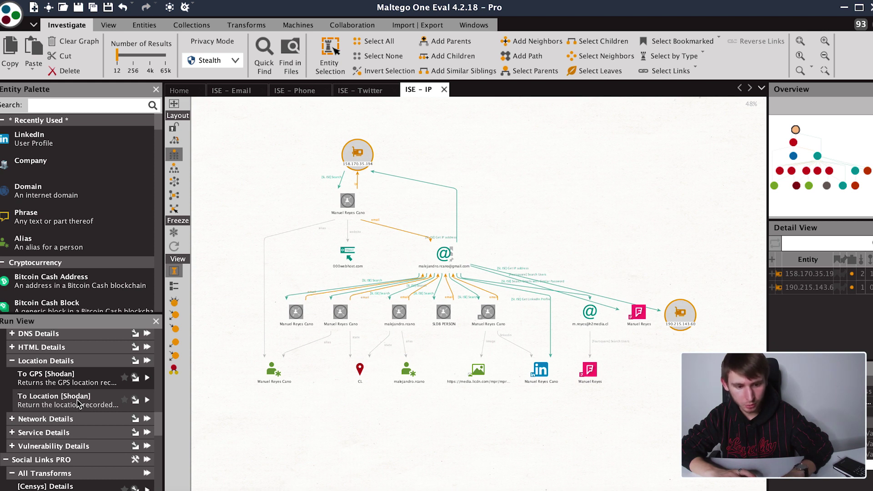
{"action": "left_click", "coordinate": [79, 403]}
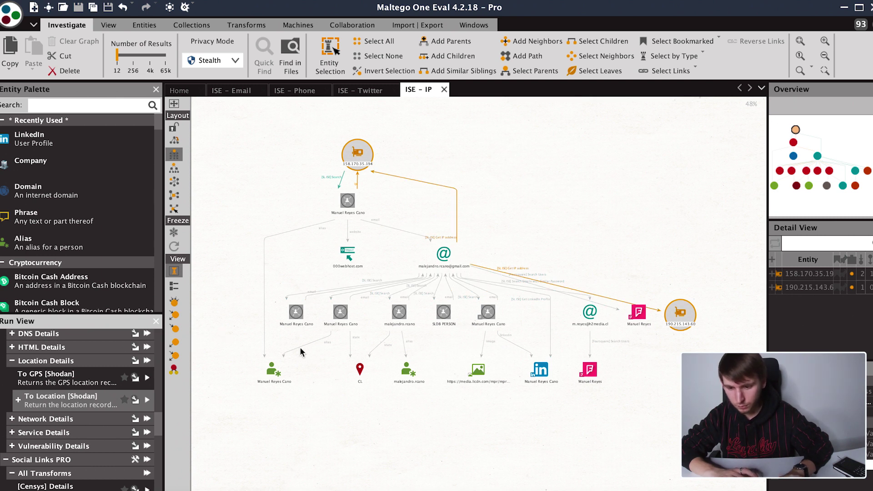
- Select the LinkedIn profile and the Foursquare profile below the h2media.cl email, and run [Foursquare] Get User Details
{"action": "left_click", "coordinate": [541, 369]}
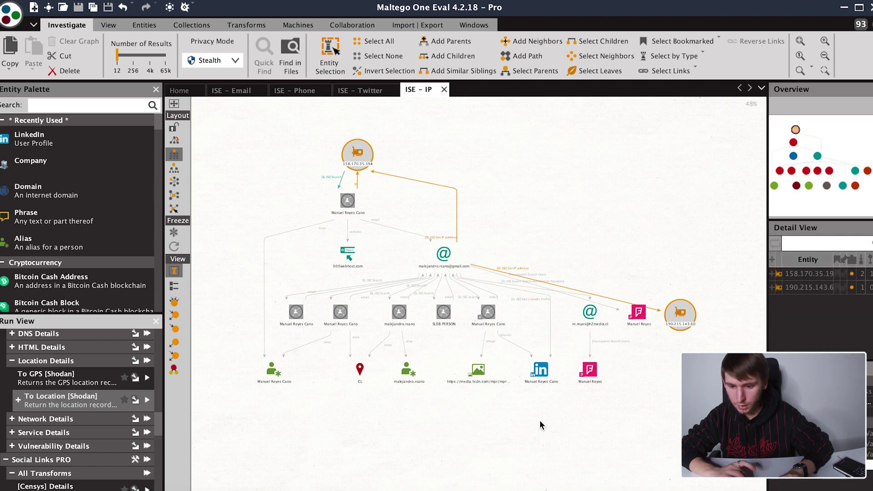
{"action": "left_click", "coordinate": [539, 425]}
{"action": "left_click", "coordinate": [543, 371]}
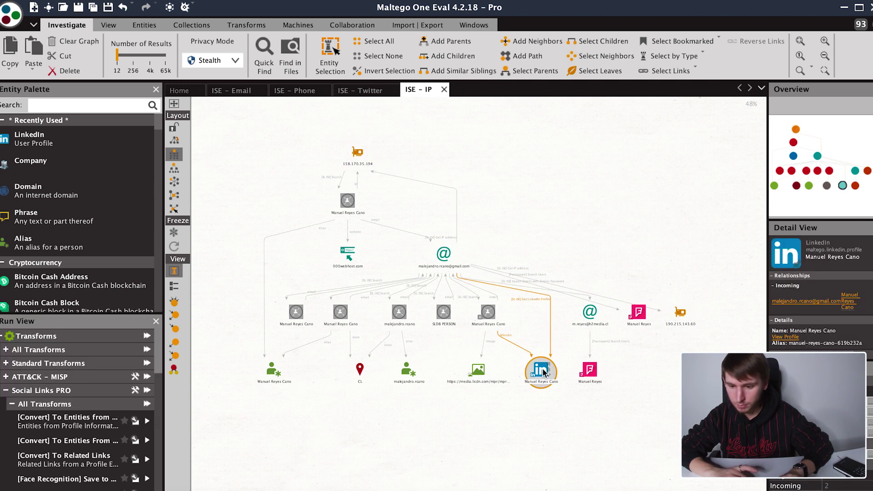
{"action": "left_click", "coordinate": [591, 371], "text": "ctrl"}
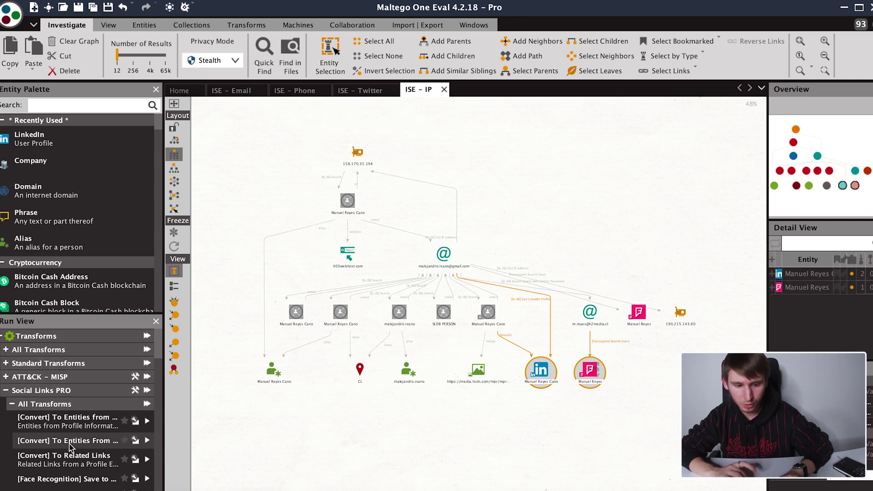
{"action": "scroll", "coordinate": [69, 440], "scroll_direction": "down", "scroll_amount": 1}
{"action": "scroll", "coordinate": [69, 447], "scroll_direction": "down", "scroll_amount": 6}
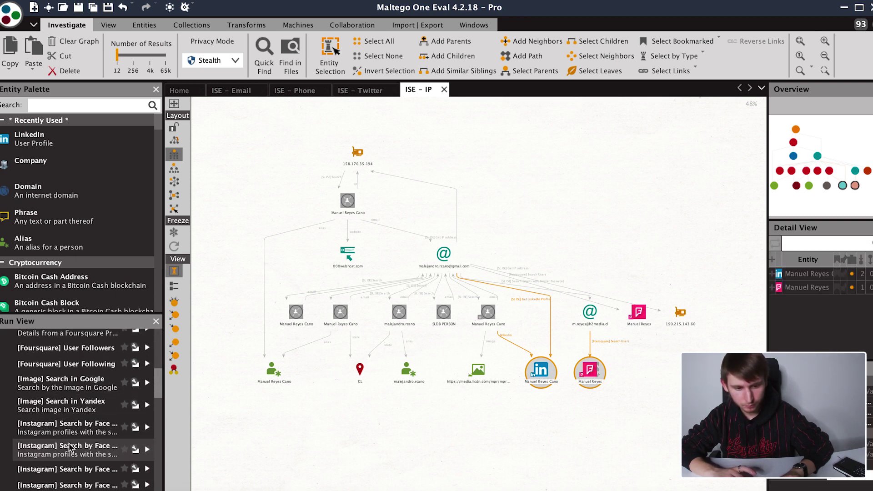
{"action": "scroll", "coordinate": [69, 447], "scroll_direction": "up", "scroll_amount": 1}
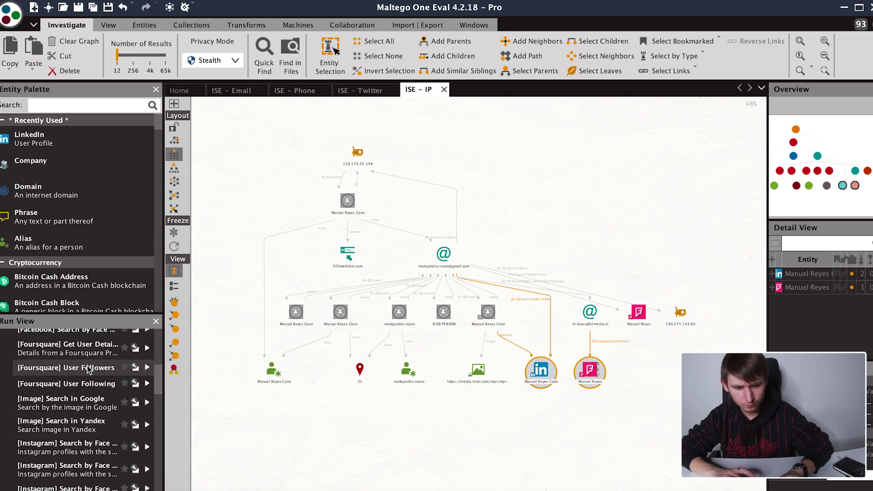
- Run [LinkedIn] Get Details on the selected profiles and clear the selection
{"action": "scroll", "coordinate": [85, 428], "scroll_direction": "down", "scroll_amount": 4}
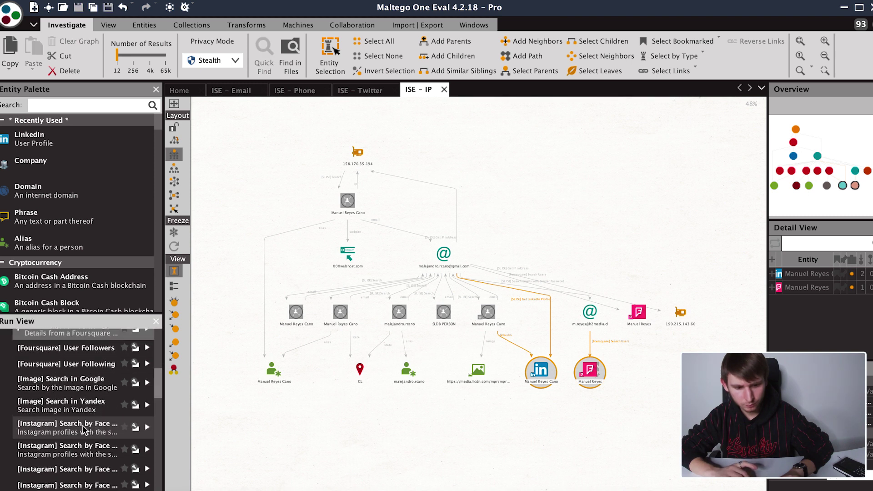
{"action": "scroll", "coordinate": [83, 429], "scroll_direction": "down", "scroll_amount": 1}
{"action": "left_click", "coordinate": [83, 403]}
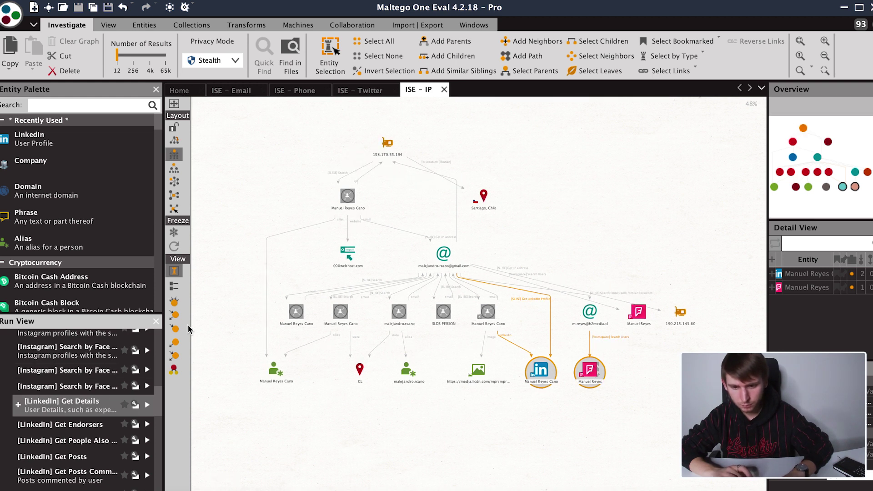
{"action": "left_click", "coordinate": [224, 303]}
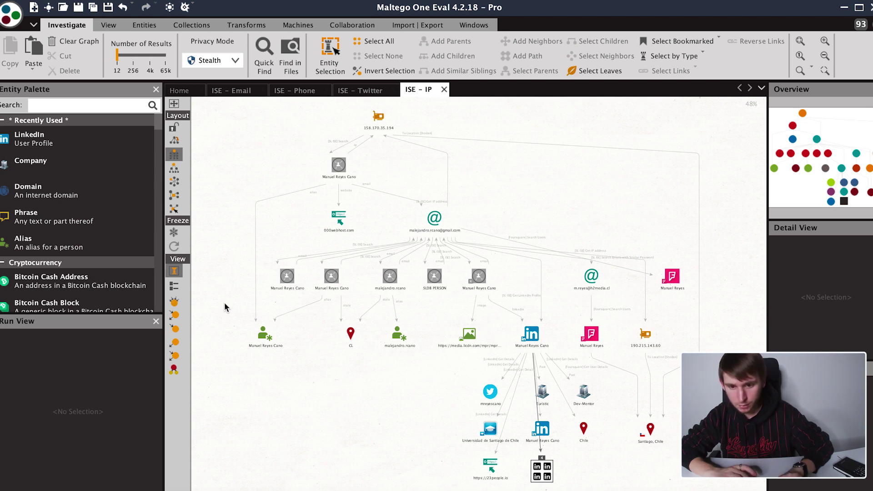
- Highlight the person entity below the top IP address and four of the persons below the email, leaving out SLDB PERSON
{"action": "left_click", "coordinate": [329, 173]}
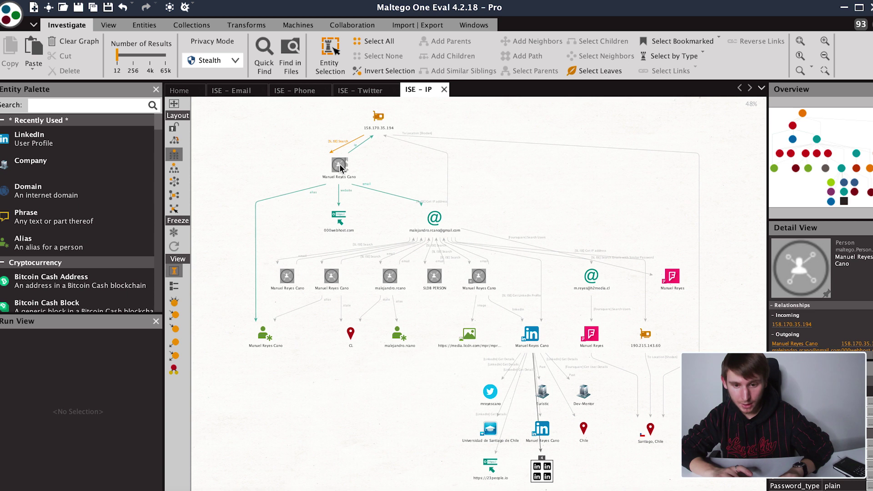
{"action": "left_click", "coordinate": [288, 276], "text": "ctrl"}
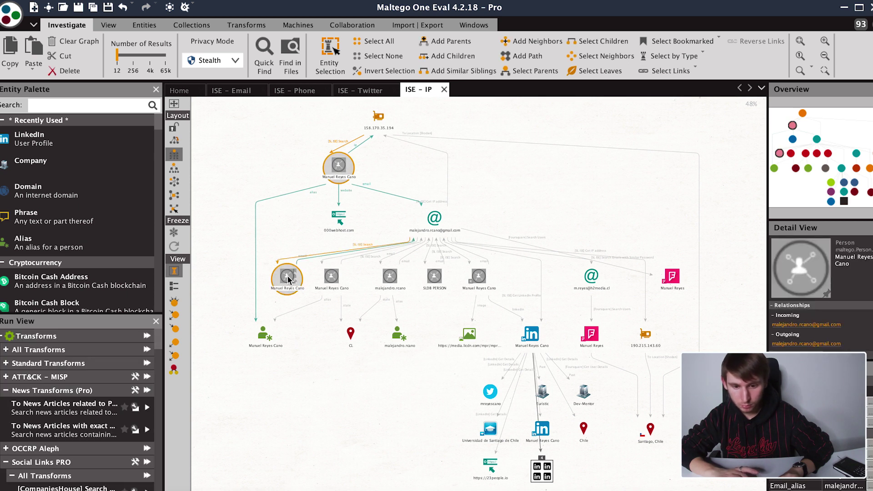
{"action": "left_click", "coordinate": [336, 277], "text": "ctrl"}
{"action": "left_click", "coordinate": [387, 276], "text": "ctrl"}
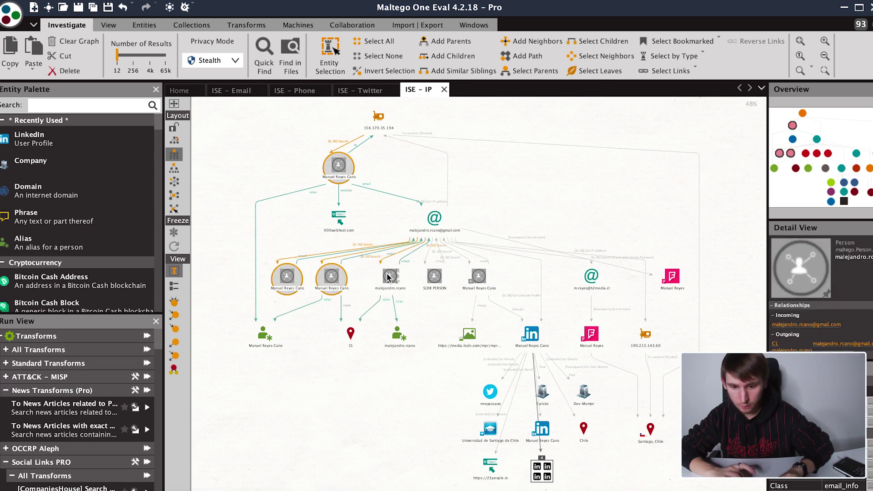
{"action": "left_click", "coordinate": [388, 277], "text": "ctrl"}
{"action": "left_click", "coordinate": [480, 277], "text": "ctrl"}
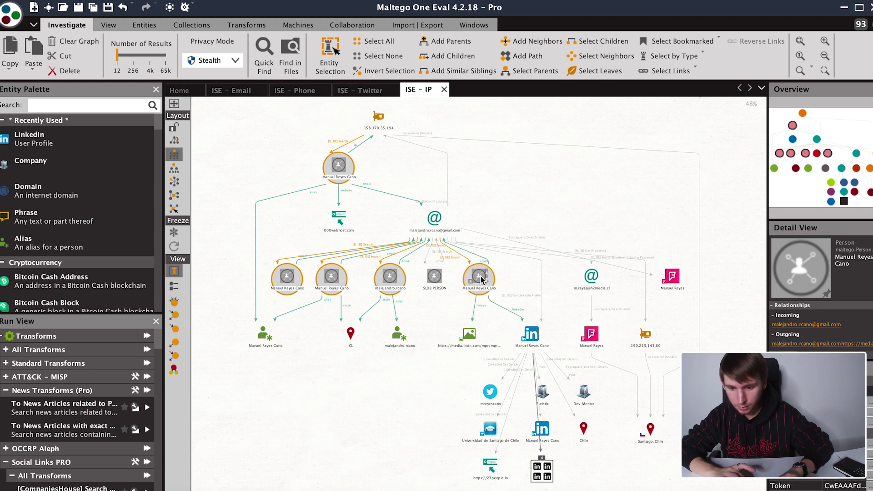
- Add the main LinkedIn profile, both Foursquare profiles and both email entities to the highlighted persons, and clear the selection
{"action": "left_click", "coordinate": [531, 335], "text": "ctrl"}
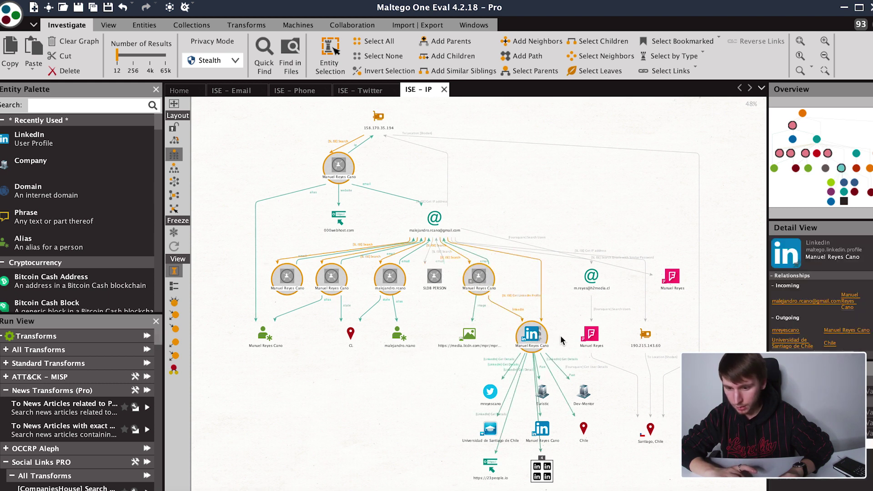
{"action": "left_click", "coordinate": [591, 335], "text": "ctrl"}
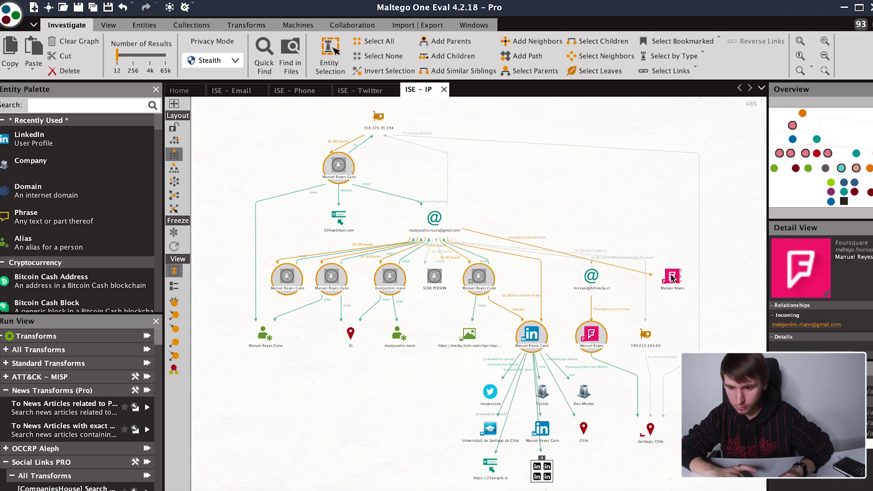
{"action": "left_click", "coordinate": [672, 276], "text": "ctrl"}
{"action": "left_click", "coordinate": [591, 276], "text": "ctrl"}
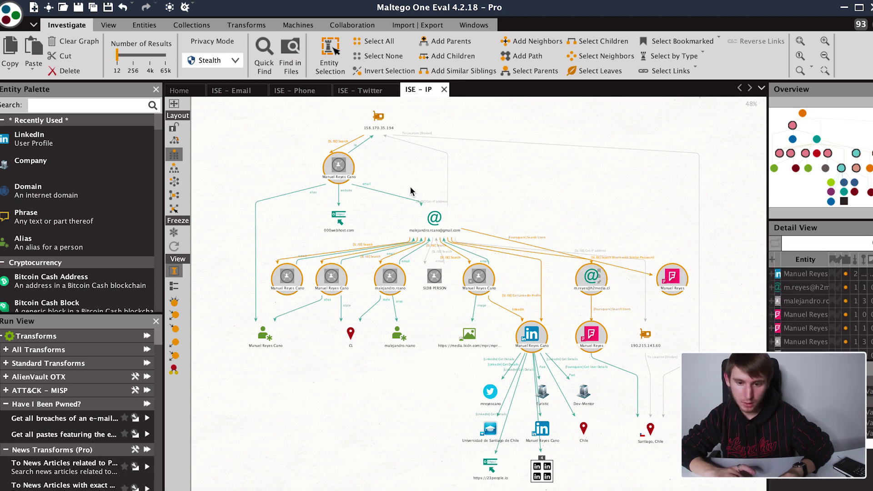
{"action": "left_click", "coordinate": [435, 219], "text": "ctrl"}
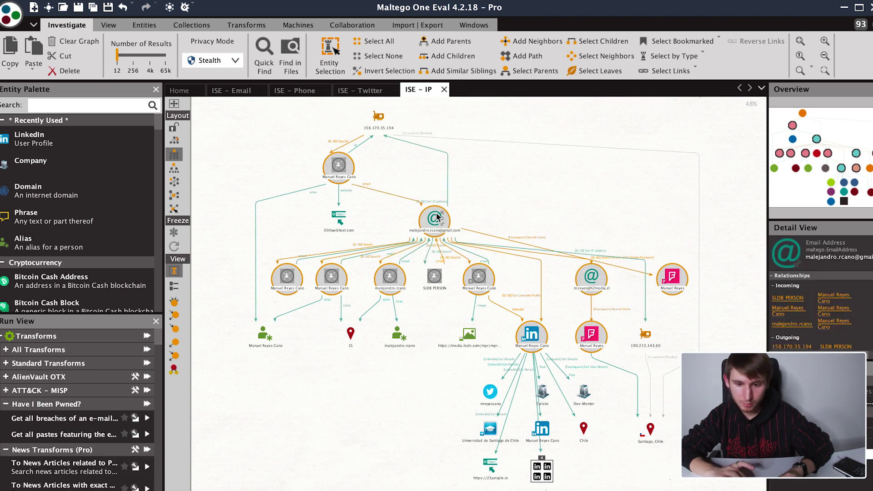
{"action": "left_click", "coordinate": [575, 195]}
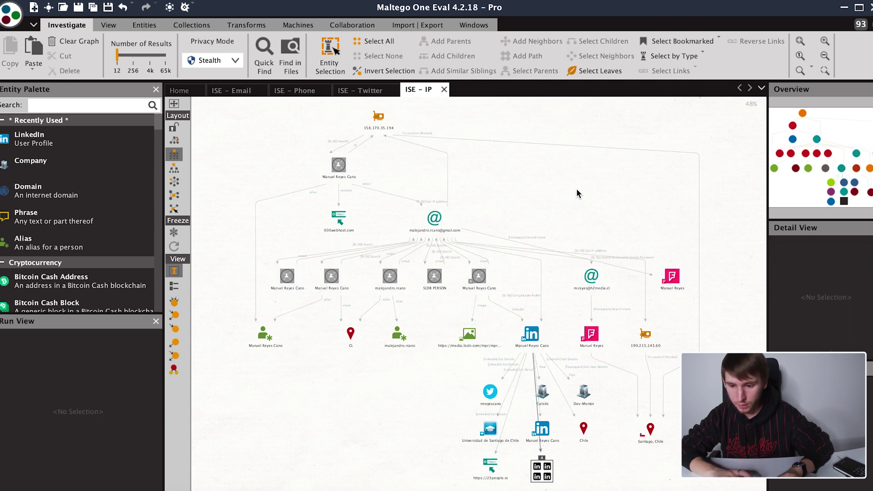
- Examine the Santiago, Chile and Chile locations and the Universidad de Santiago de Chile entity, and clear the selection
{"action": "left_click", "coordinate": [651, 429]}
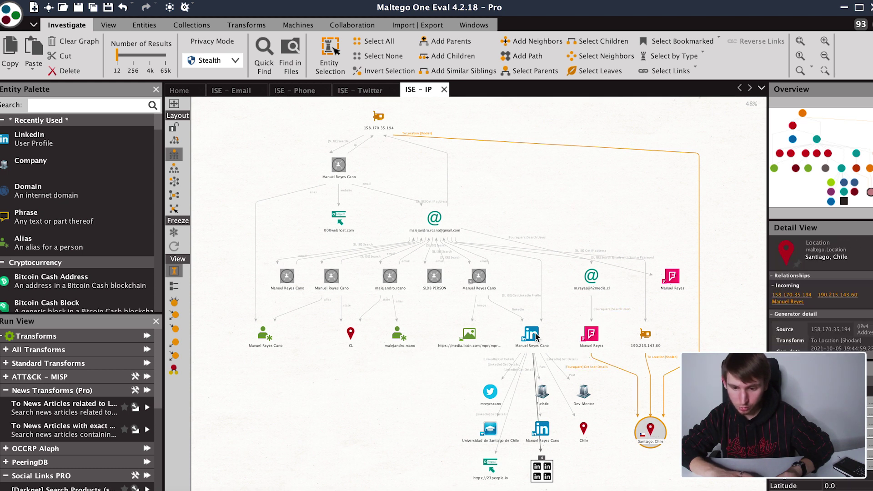
{"action": "left_click", "coordinate": [584, 430], "text": "ctrl"}
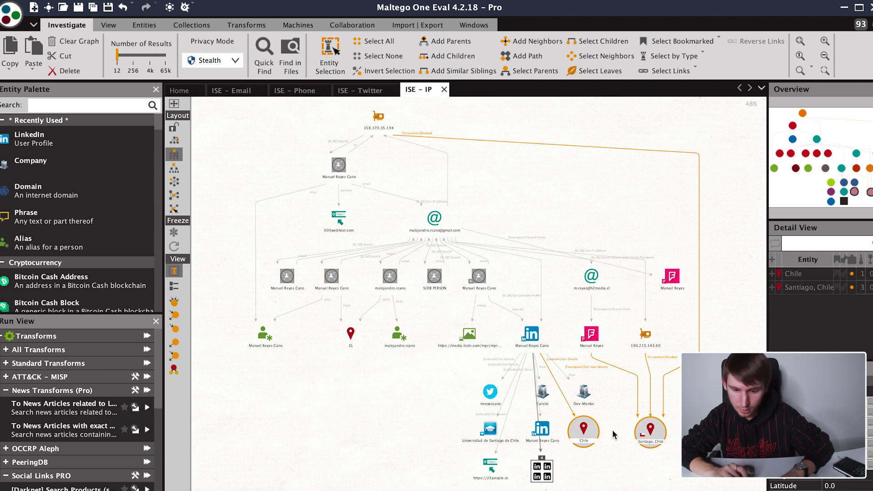
{"action": "left_click", "coordinate": [438, 432]}
{"action": "left_click", "coordinate": [486, 432]}
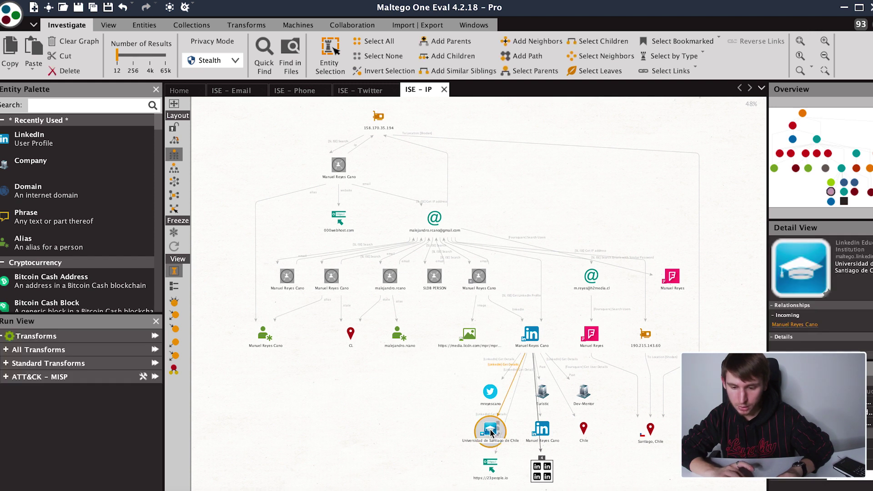
{"action": "left_click", "coordinate": [419, 413]}
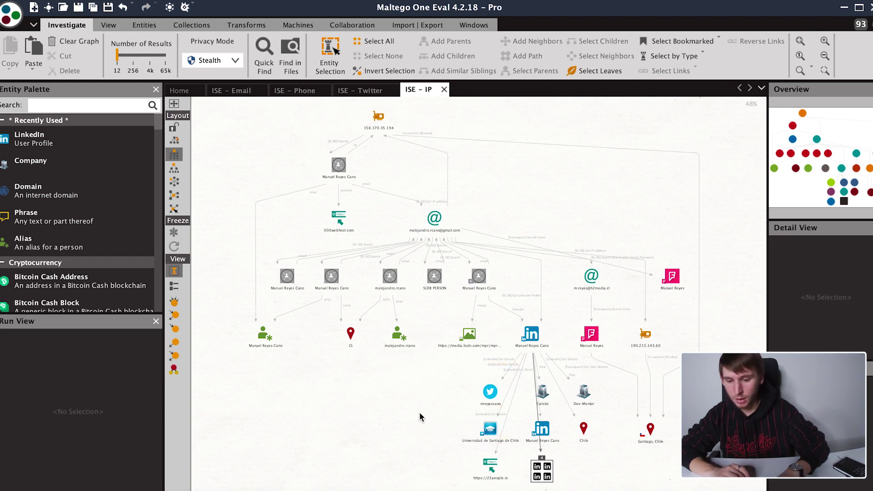